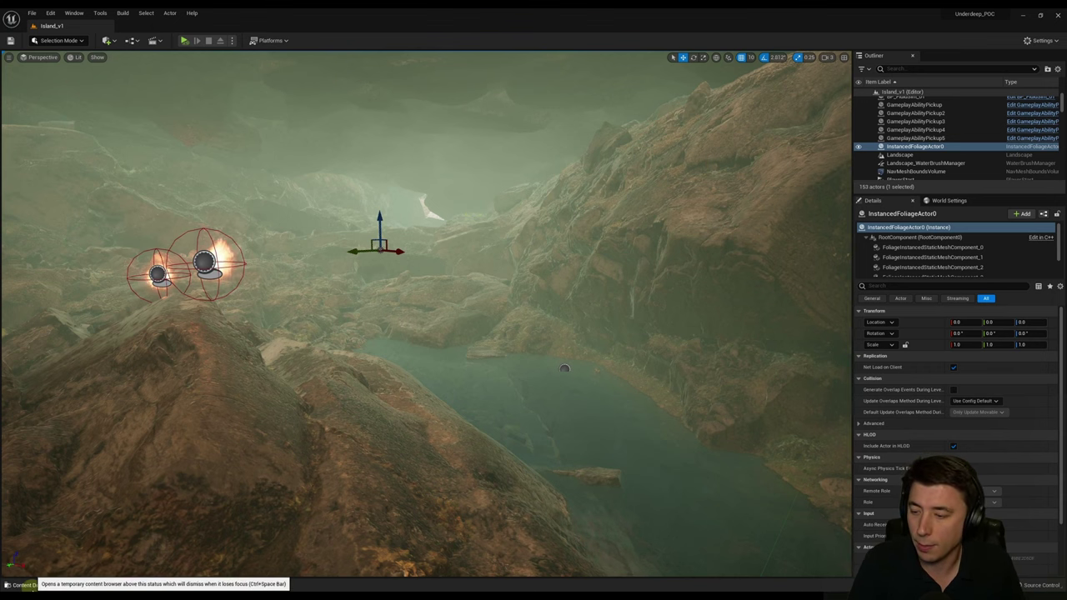
# - Check that engine content and plugin content are set to be shown in the content browser's view settings
pyautogui.click(26, 585)
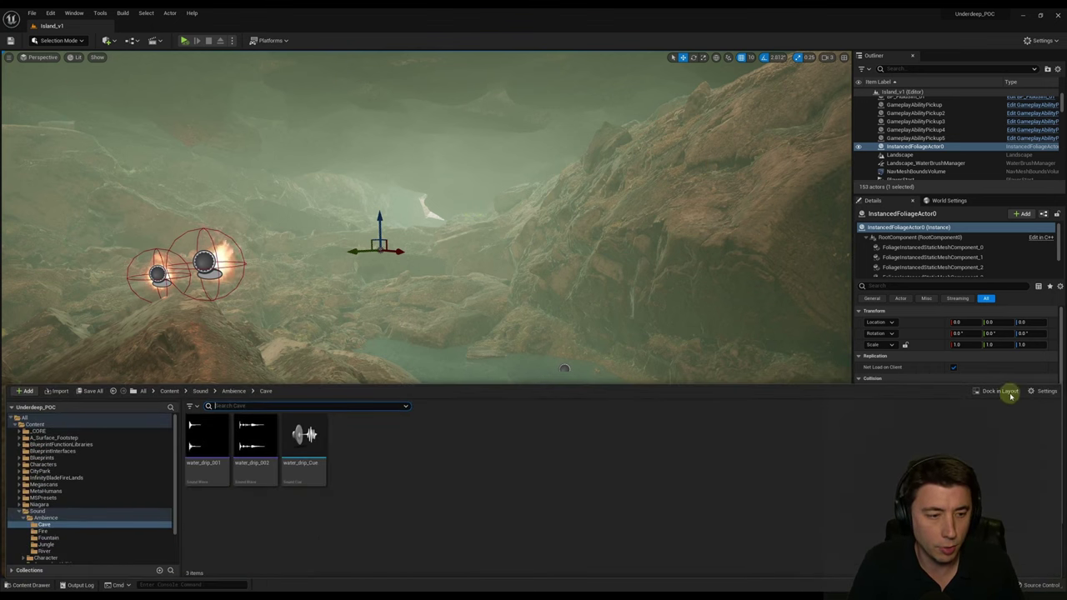
pyautogui.click(1043, 390)
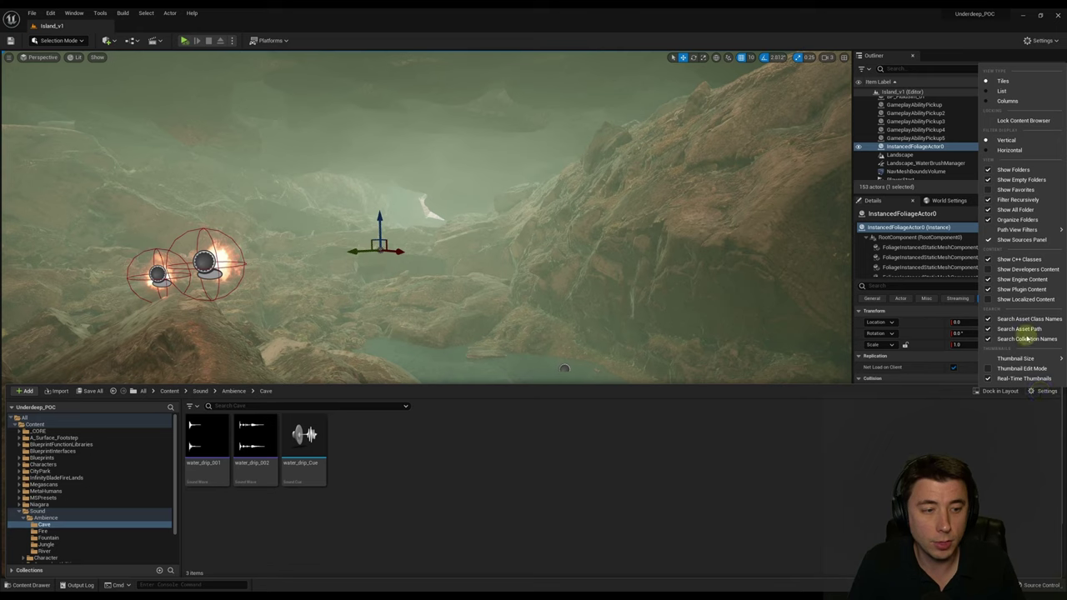
pyautogui.click(1019, 280)
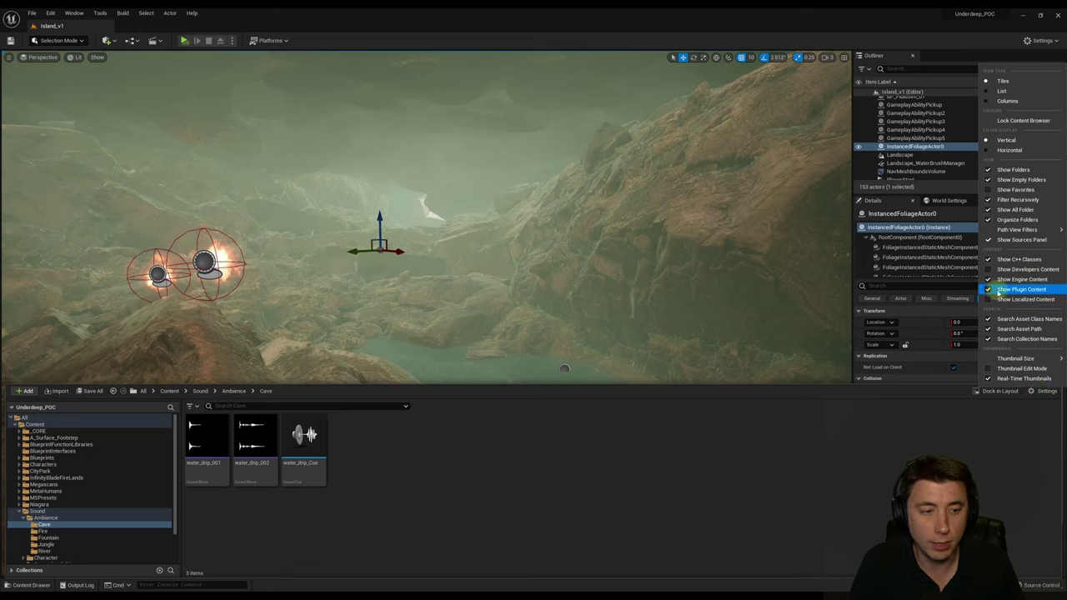
pyautogui.click(459, 491)
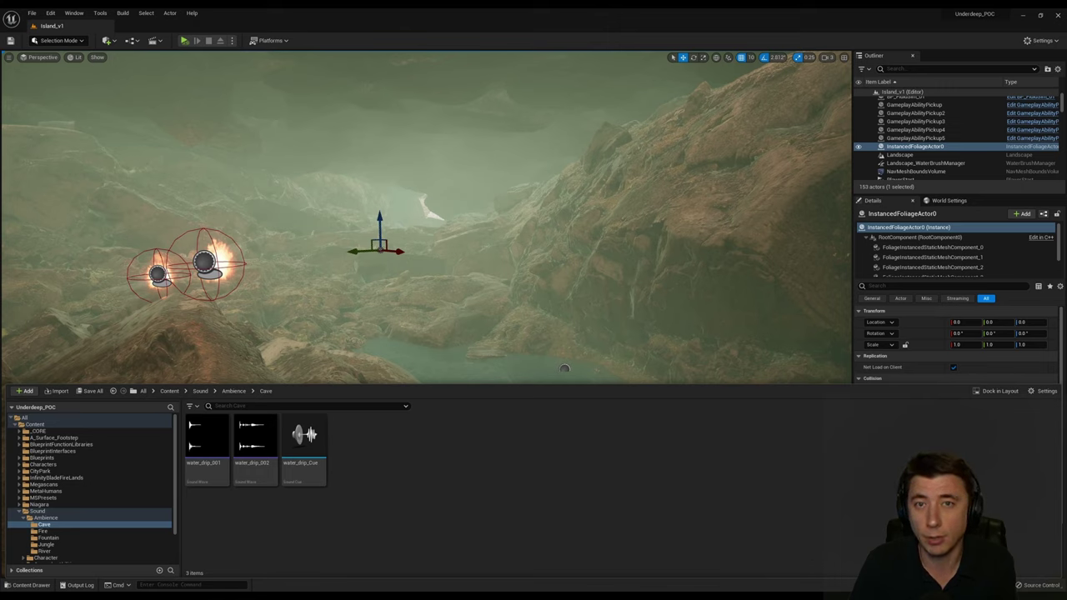
# - Add an Audio Volume actor to the cave area of the level
pyautogui.moveTo(477, 237); pyautogui.dragTo(445, 248, button='right')
pyautogui.click(108, 40)
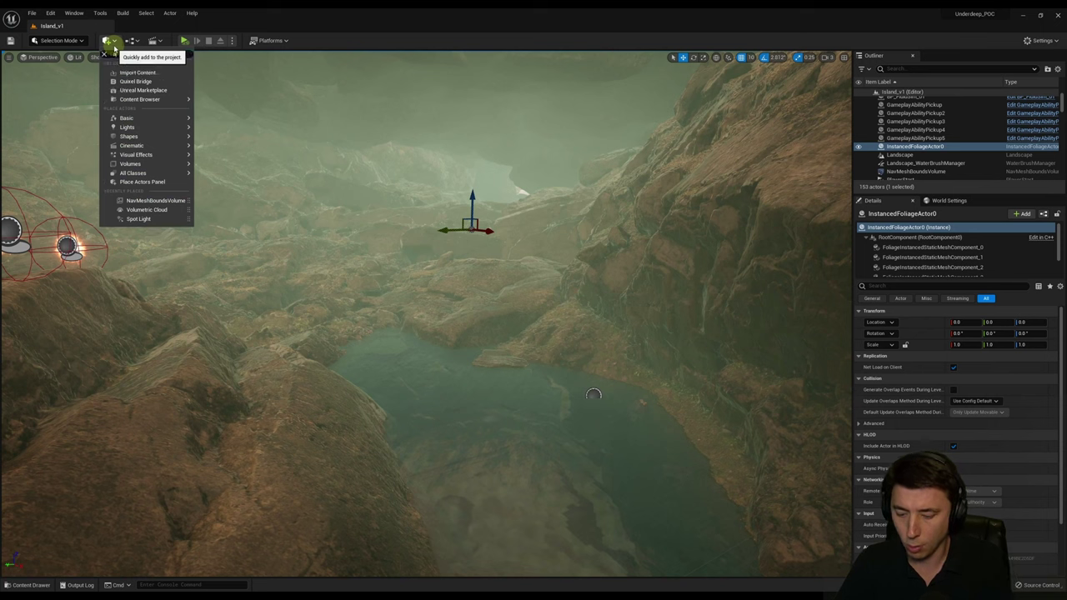
pyautogui.write('audiov')
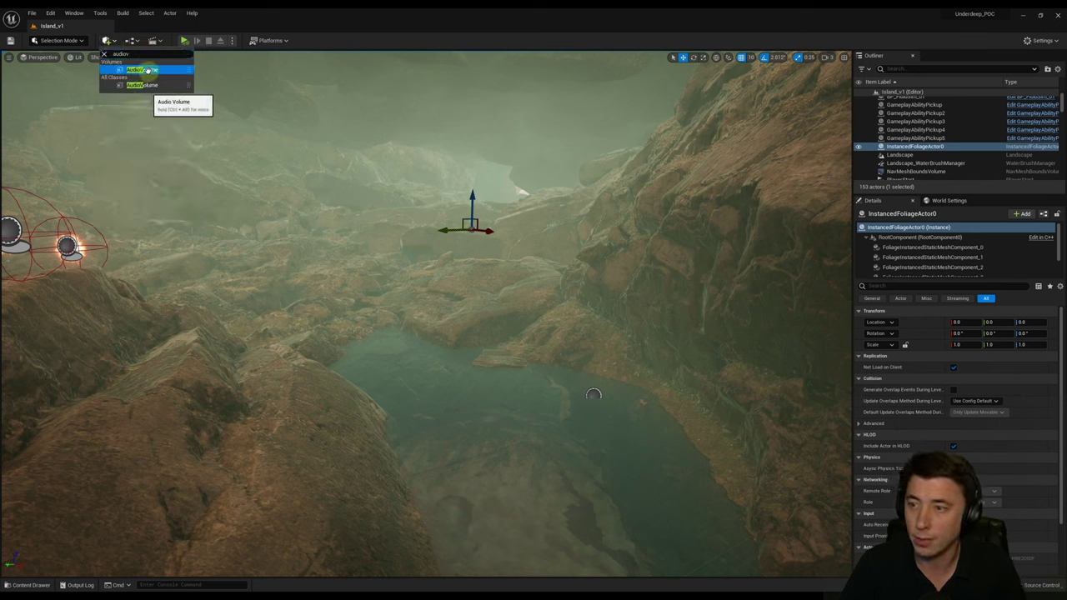
pyautogui.click(147, 71)
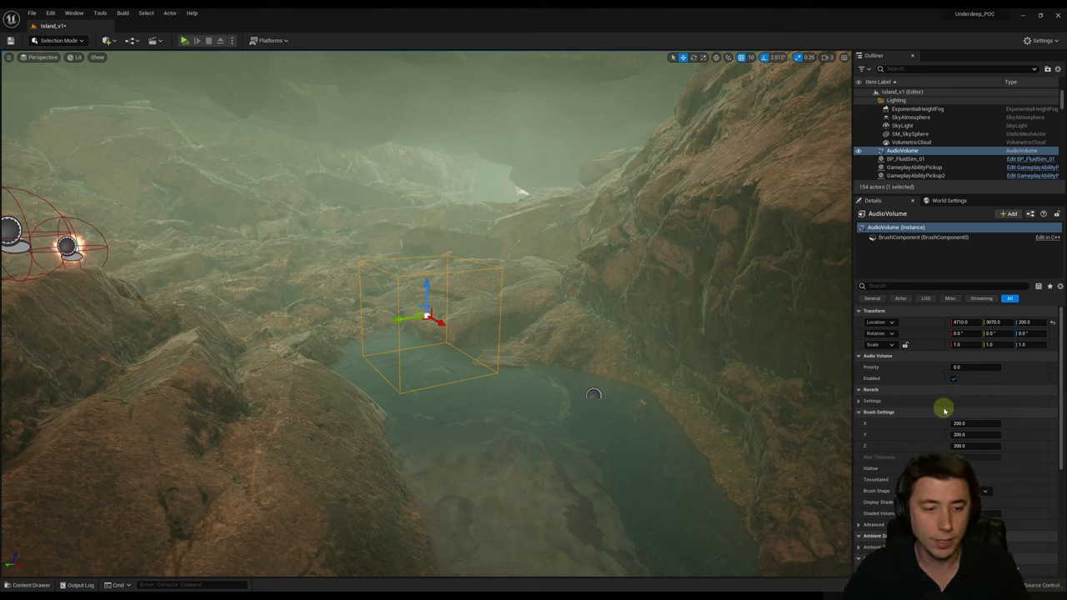
# - Set the audio volume's brush size to X 3000, Y 3000 and Z 2000
pyautogui.scroll(-3, 945, 410)
pyautogui.click(957, 344)
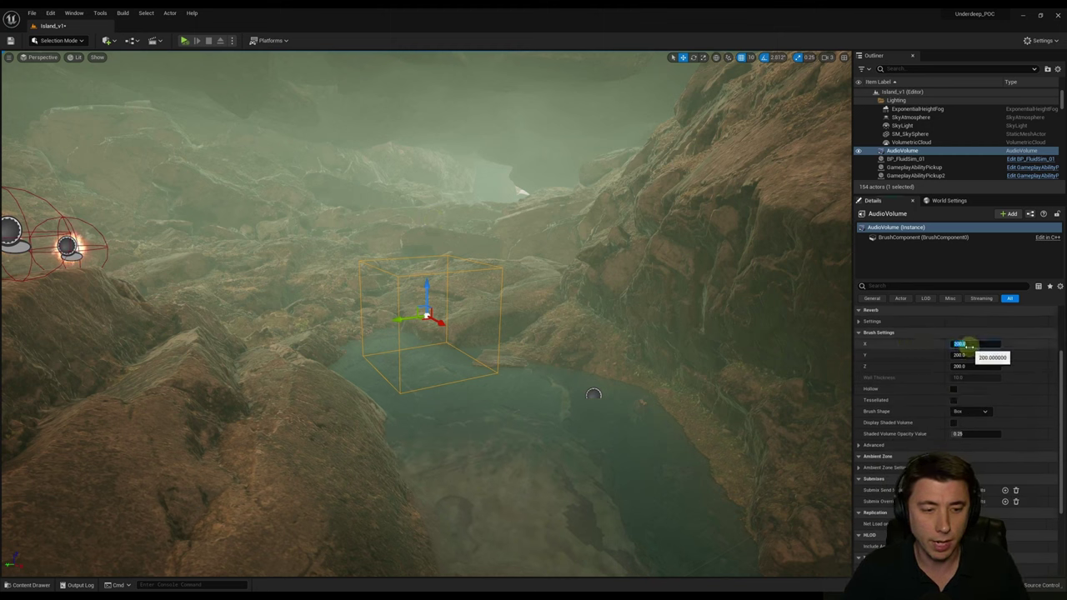
pyautogui.write('3000')
pyautogui.press('Tab')
pyautogui.write('3000')
pyautogui.press('Tab')
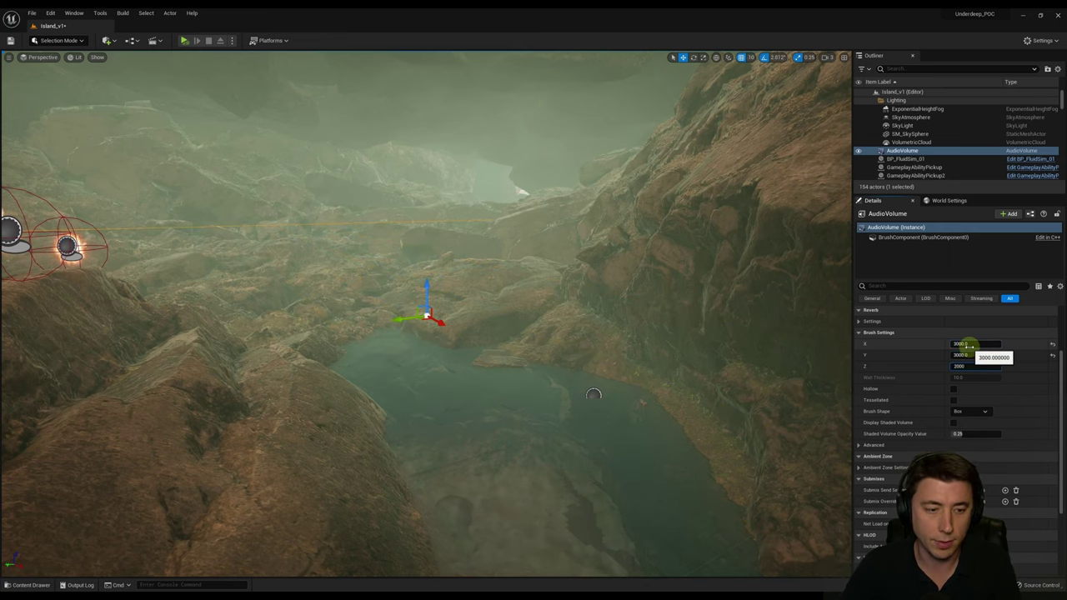
pyautogui.press('Tab')
# - Shift the audio volume along the X axis to about 4310 so that it covers the cave
pyautogui.moveTo(533, 233); pyautogui.dragTo(557, 213, button='right')
pyautogui.press('s')
pyautogui.moveTo(559, 348); pyautogui.dragTo(431, 328)
pyautogui.moveTo(534, 217); pyautogui.dragTo(474, 217, button='right')
pyautogui.press('w')
# - Set the viewport camera speed to 5 and adjust the audio volume's height to about Z 230 around the cave
pyautogui.click(827, 58)
pyautogui.click(861, 77)
pyautogui.press('w')
pyautogui.moveTo(604, 132); pyautogui.dragTo(405, 217, button='right')
pyautogui.press('s')
pyautogui.press('d')
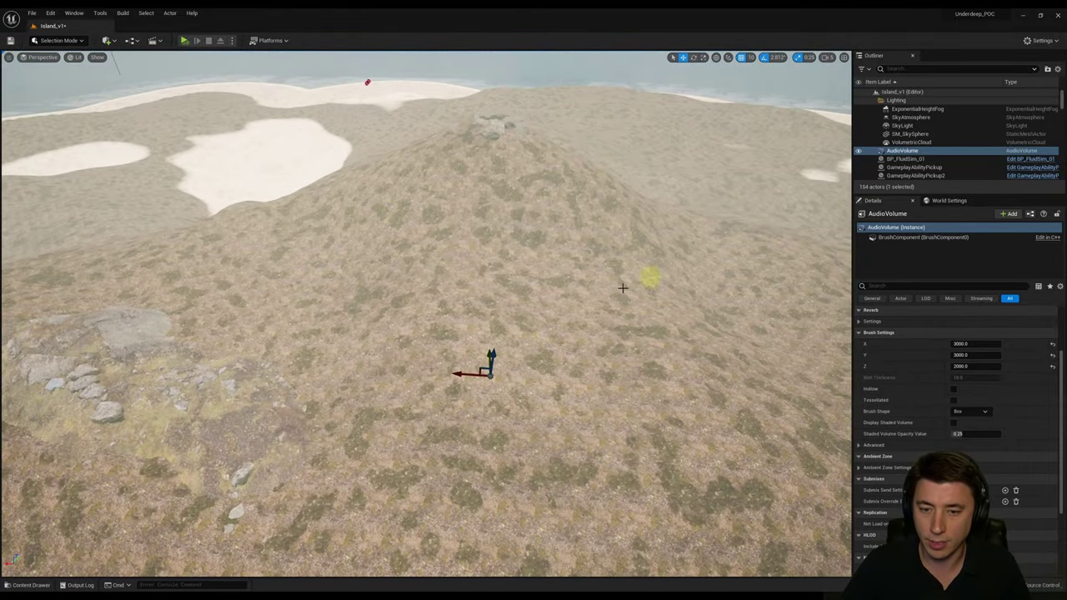
pyautogui.moveTo(292, 240); pyautogui.dragTo(240, 244, button='right')
pyautogui.press('d')
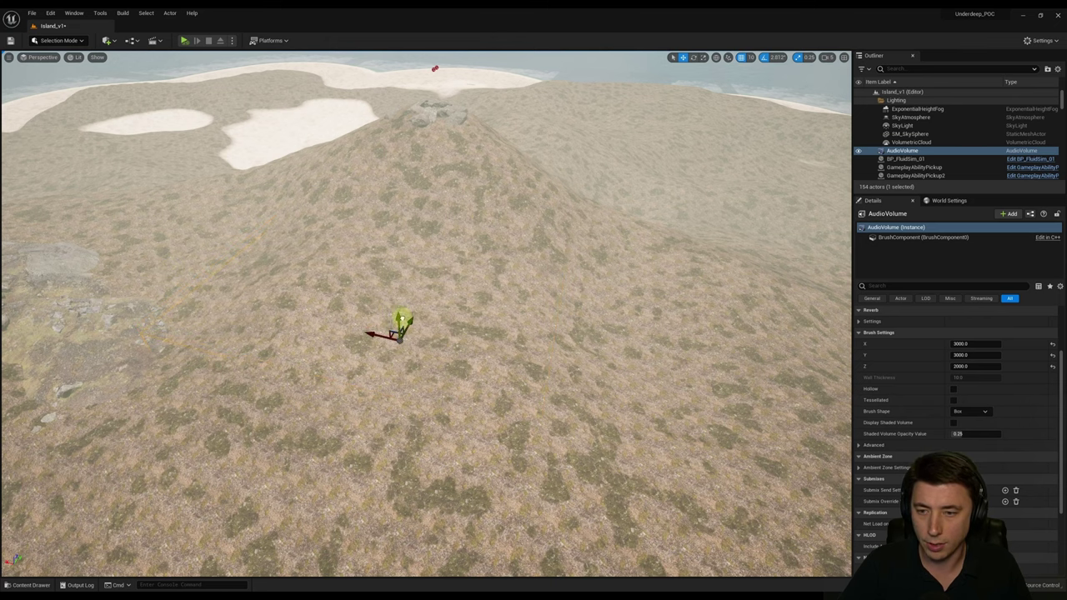
pyautogui.moveTo(401, 322); pyautogui.dragTo(401, 332)
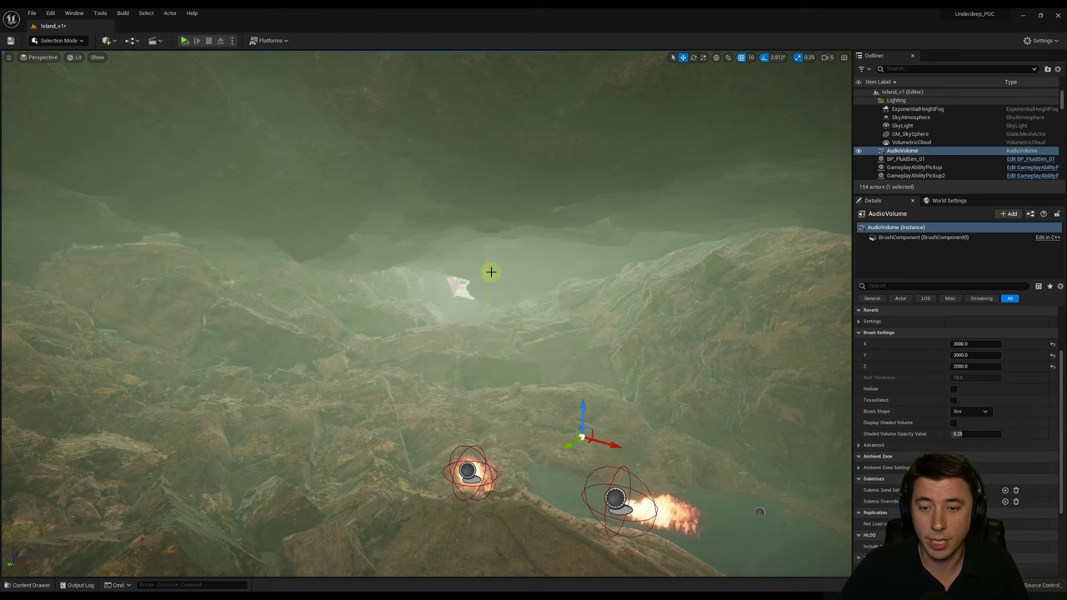
pyautogui.press('w')
pyautogui.moveTo(479, 307); pyautogui.dragTo(415, 272, button='right')
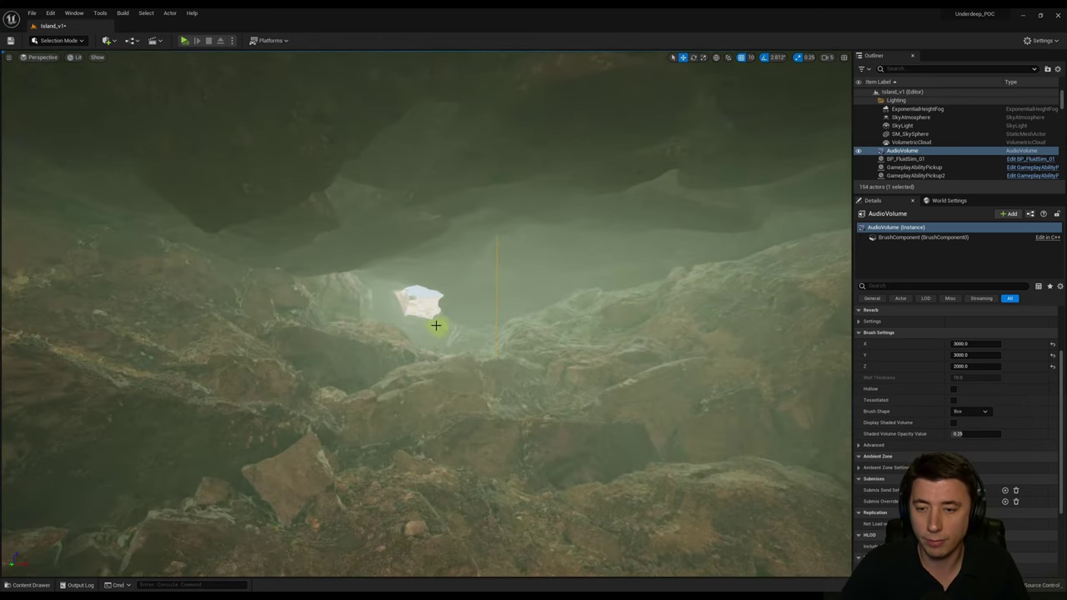
pyautogui.moveTo(549, 363); pyautogui.dragTo(358, 367, button='right')
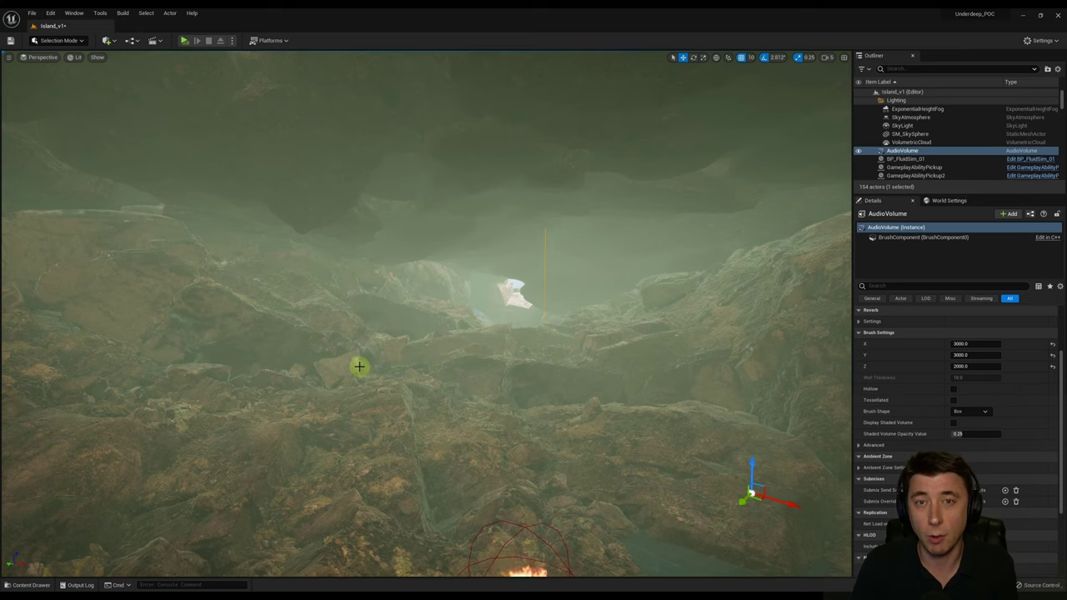
# - Assign the Cave reverb effect in the audio volume's reverb settings
pyautogui.scroll(3, 912, 379)
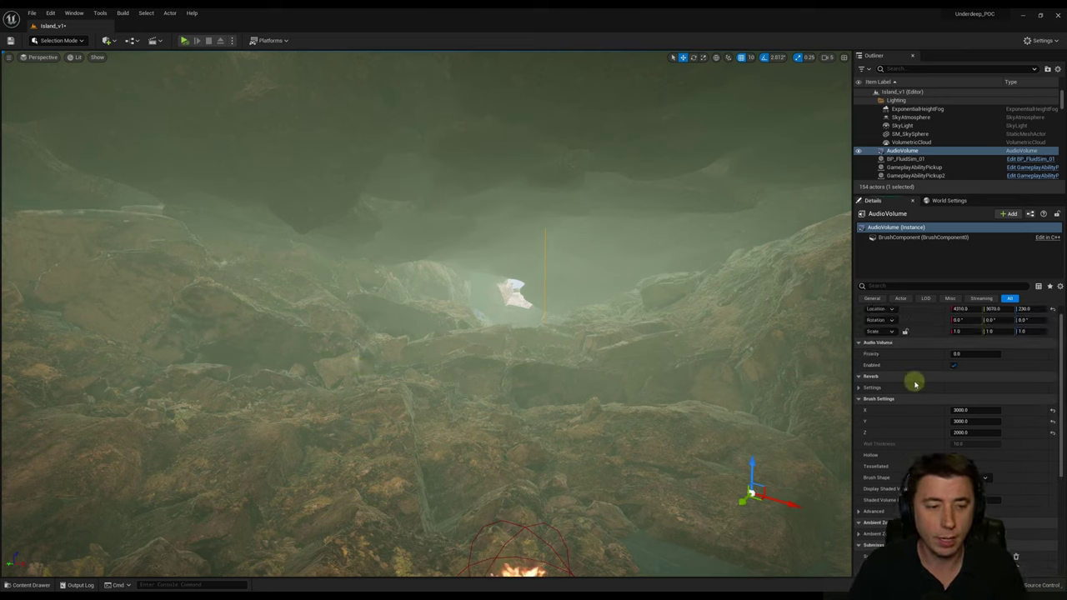
pyautogui.click(859, 389)
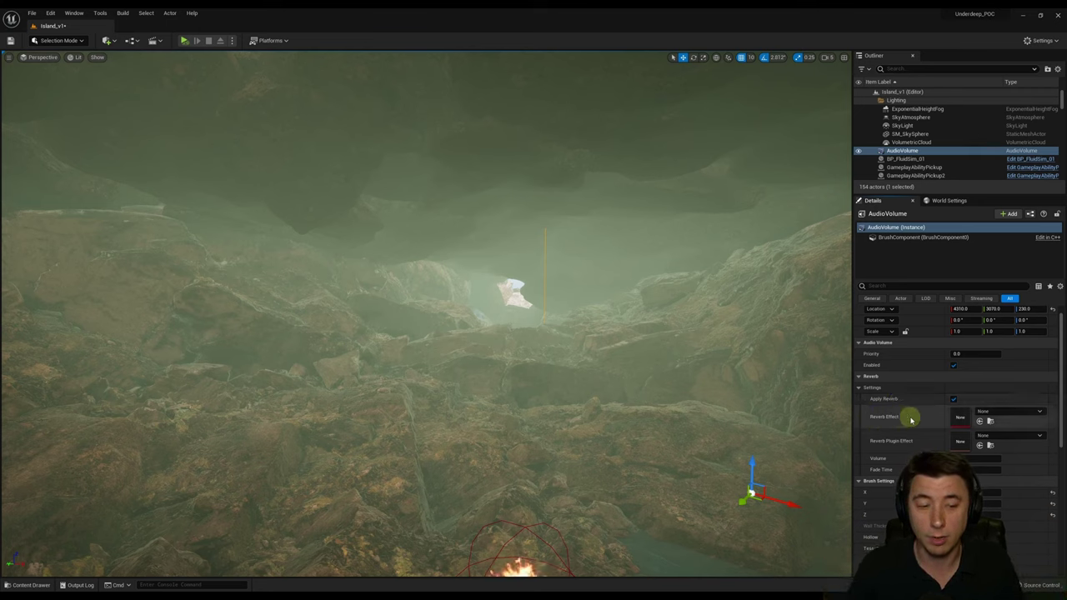
pyautogui.click(979, 412)
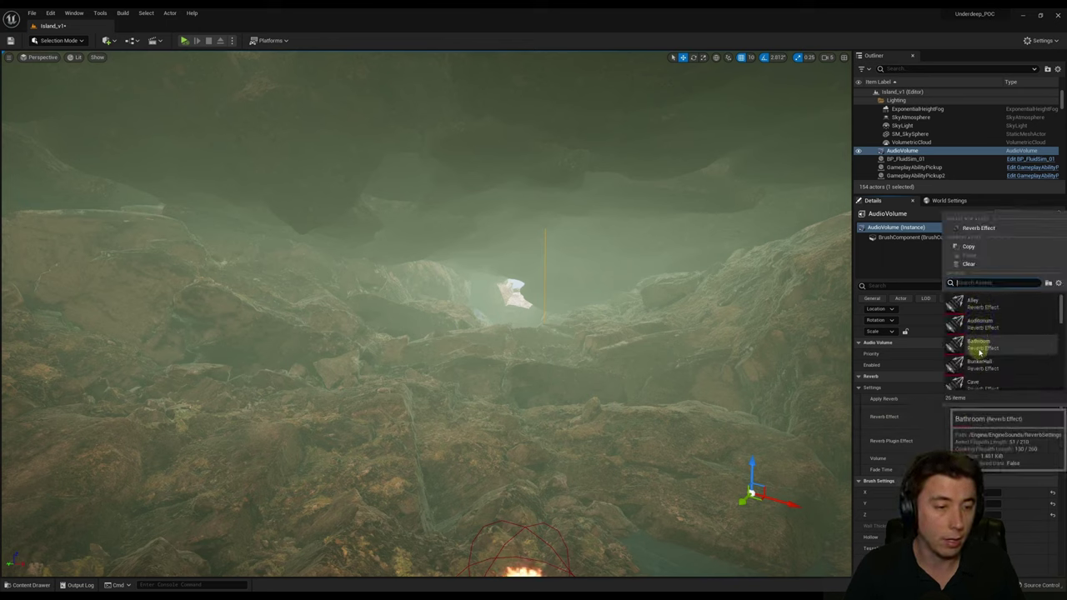
pyautogui.scroll(-1, 984, 363)
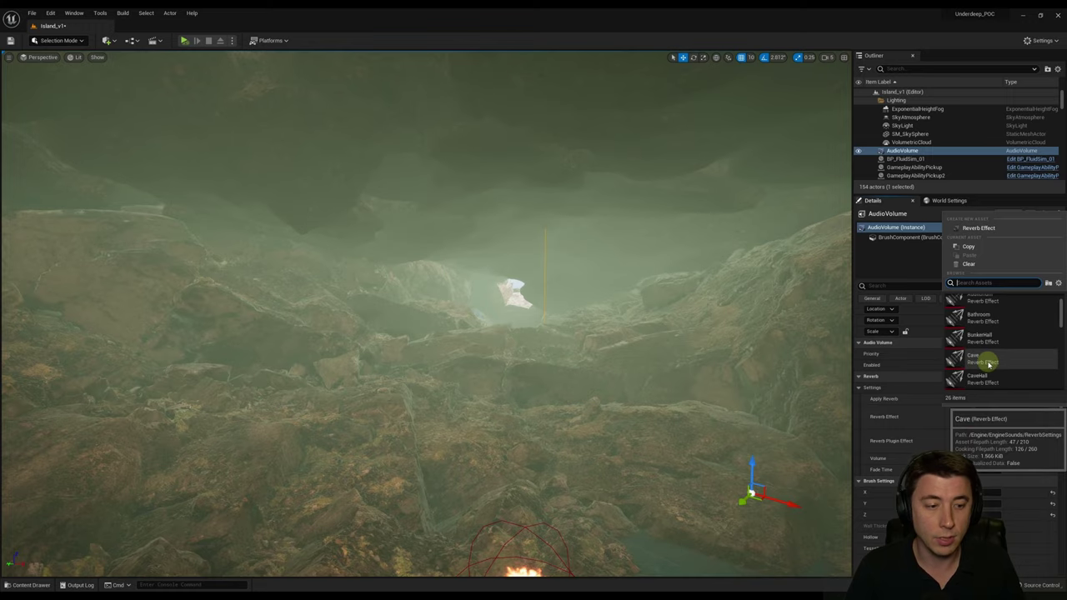
pyautogui.click(984, 362)
pyautogui.moveTo(607, 297); pyautogui.dragTo(272, 339, button='right')
pyautogui.moveTo(330, 352)
pyautogui.mouseDown(button='right')
pyautogui.moveTo(122, 307)
pyautogui.moveTo(417, 431)
pyautogui.moveTo(422, 372)
pyautogui.moveTo(1024, 423)
pyautogui.moveTo(180, 411)
pyautogui.mouseUp(button='right')
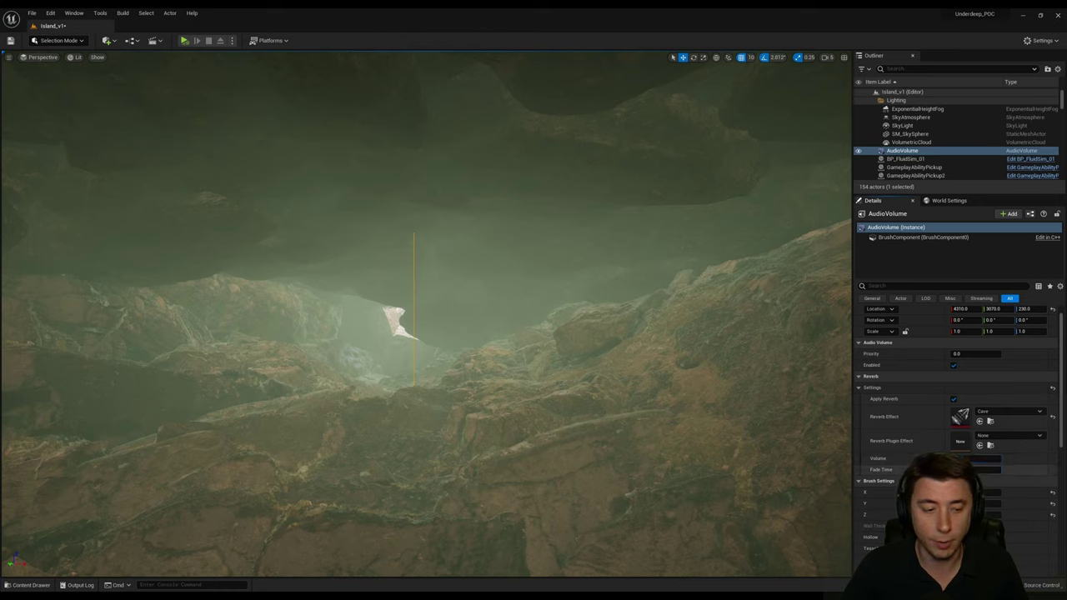
# - Edit the fade time in the audio volume's reverb settings
pyautogui.scroll(-2, 916, 417)
pyautogui.click(957, 403)
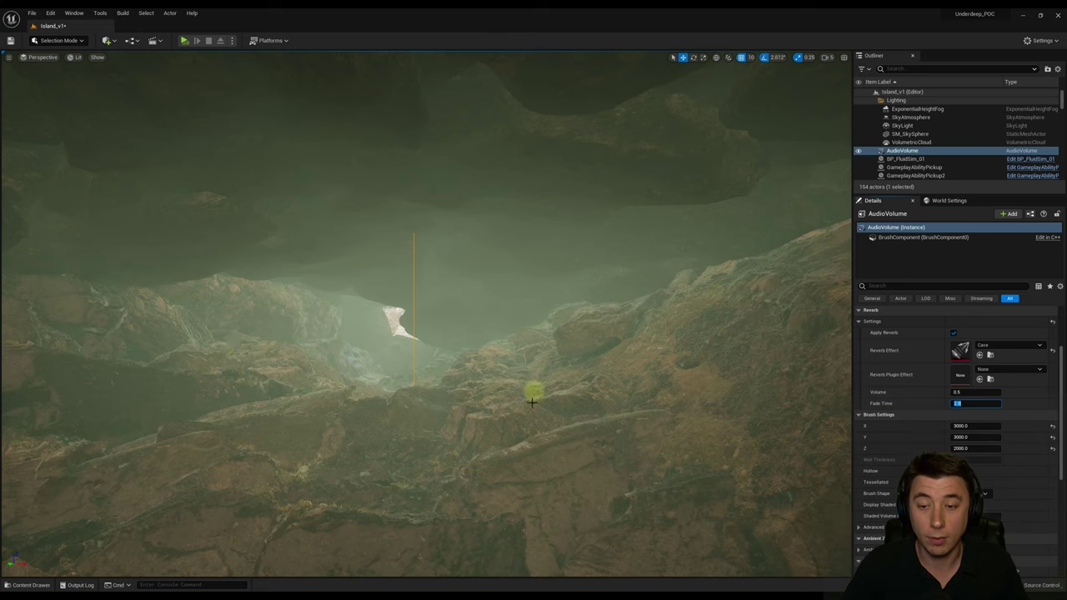
pyautogui.write('1')
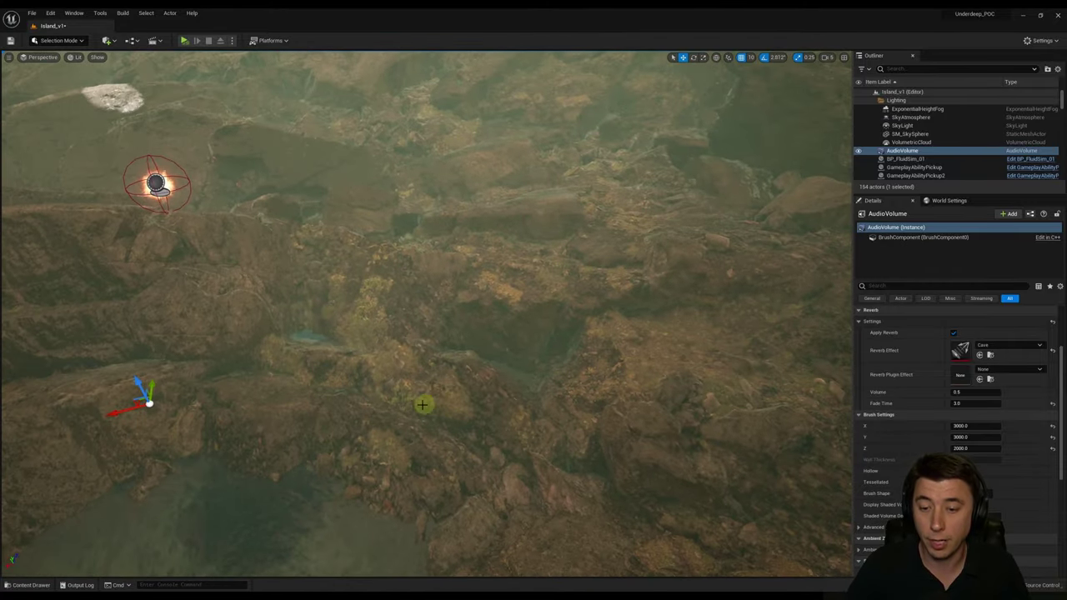
# - Playtest the level from a spot inside the cave, collecting the fire ability and casting it repeatedly to hear the reverb
pyautogui.rightClick(425, 407)
pyautogui.click(446, 400)
pyautogui.press('w')
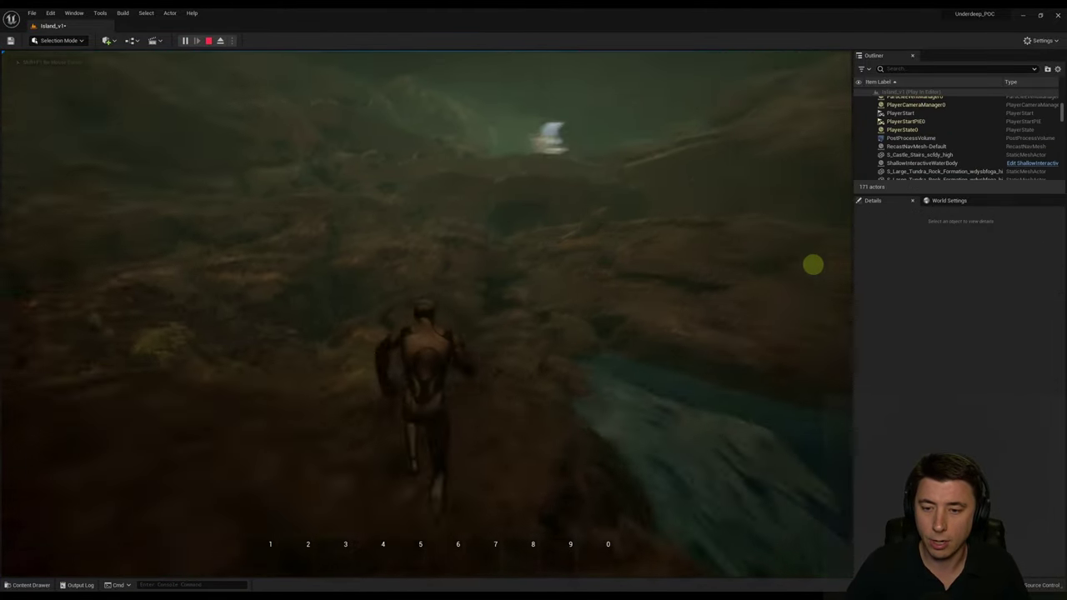
pyautogui.press('w')
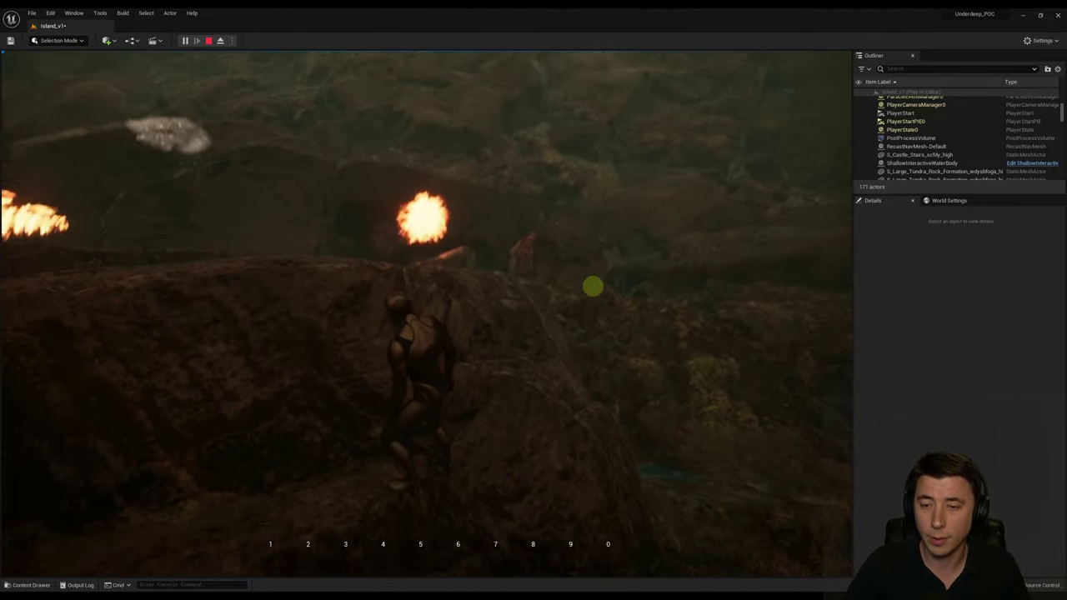
pyautogui.press('1')
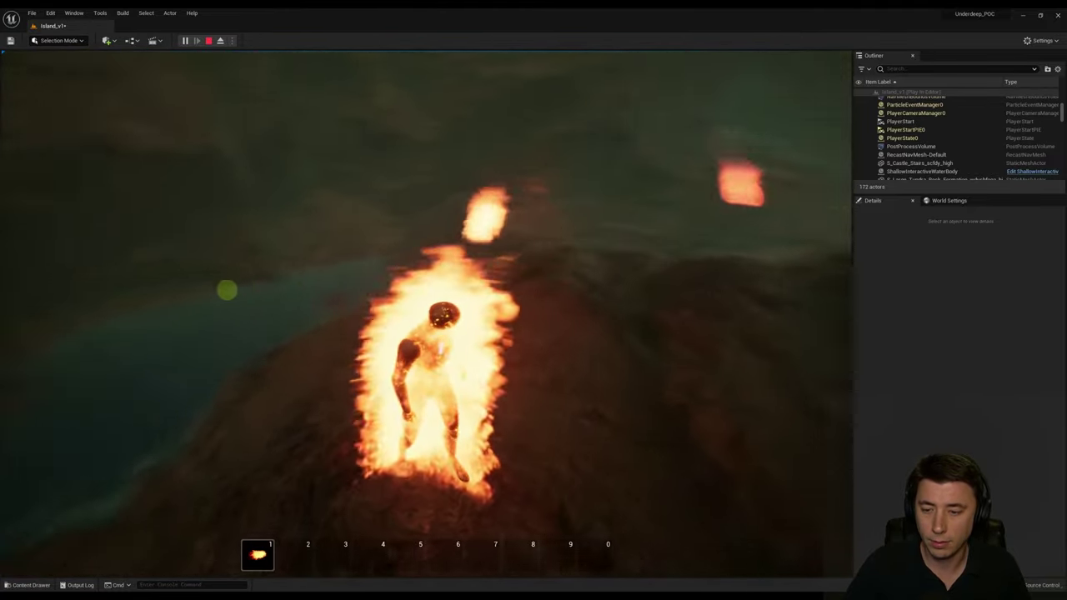
pyautogui.press('1')
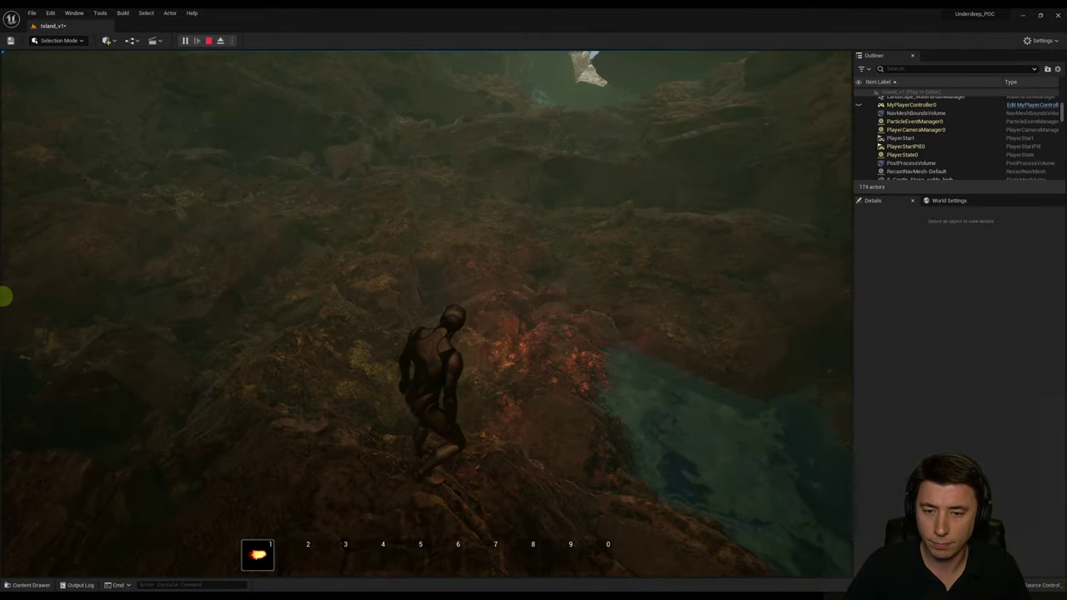
pyautogui.click(72, 295)
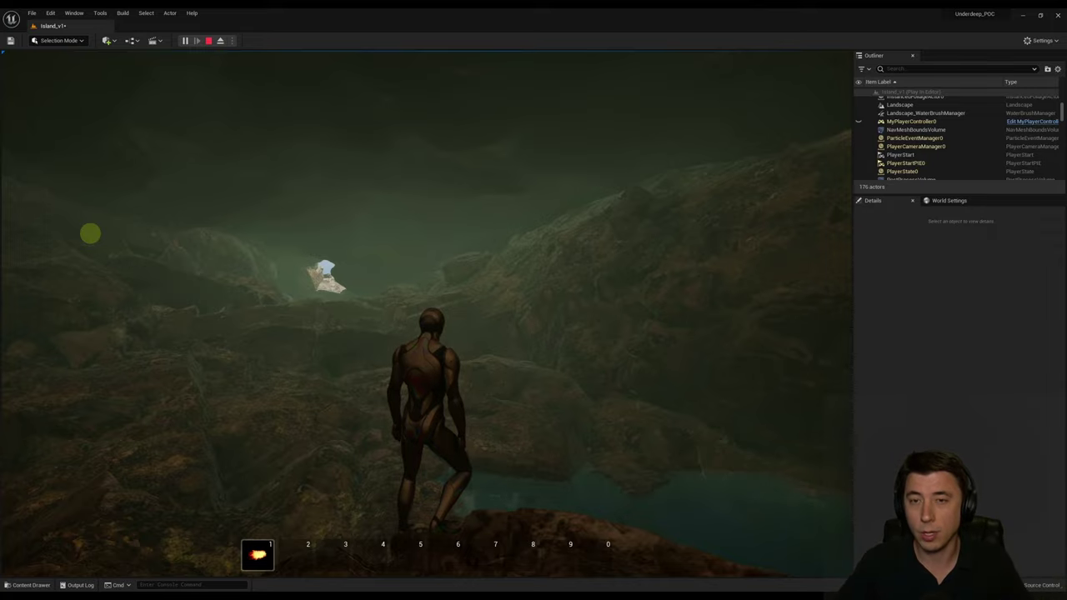
pyautogui.press('1')
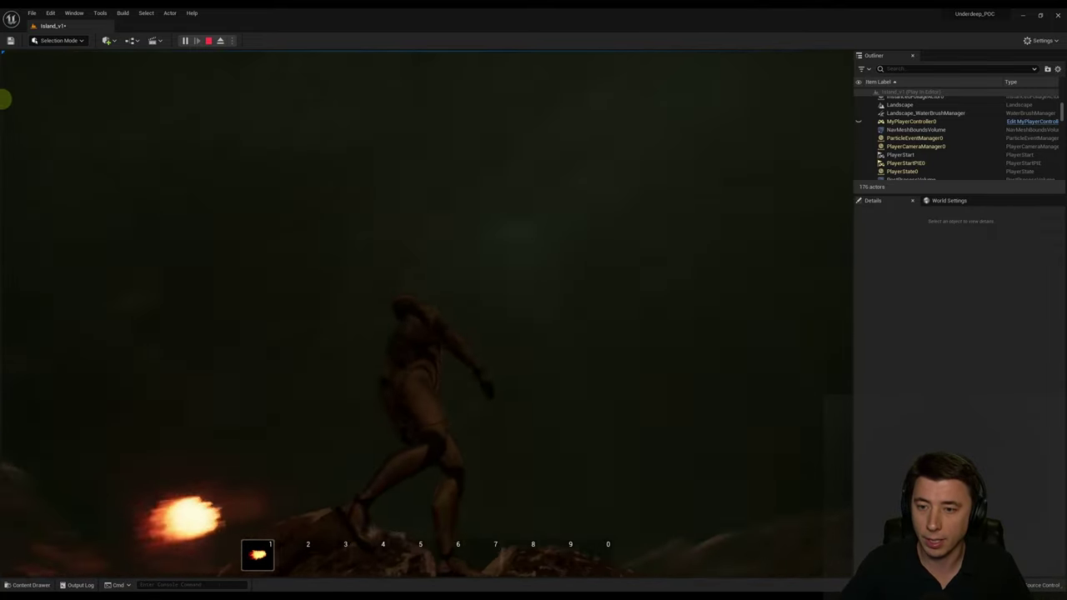
pyautogui.press('1')
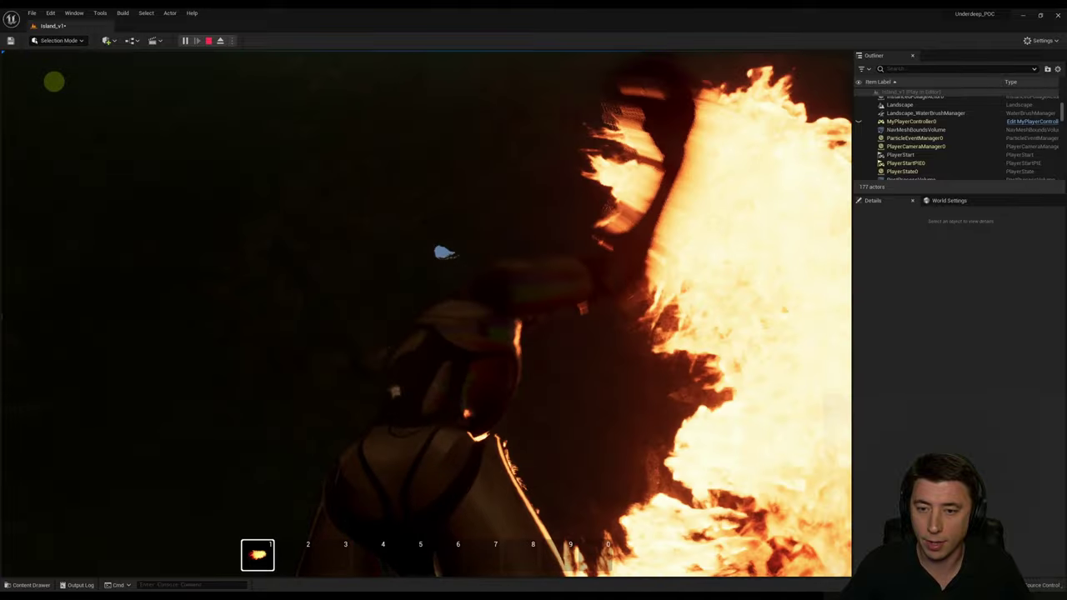
pyautogui.press('w')
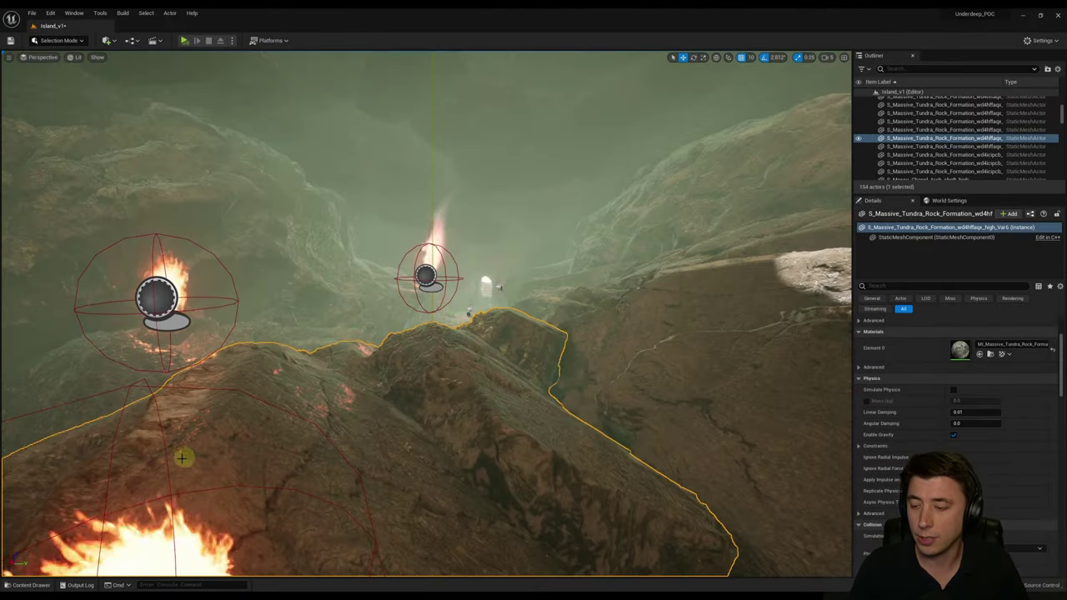
# - Open the FootstepHardSurfaceAttenuation asset in Sound/Character/Human/Footsteps and examine its reverb send settings
pyautogui.click(17, 584)
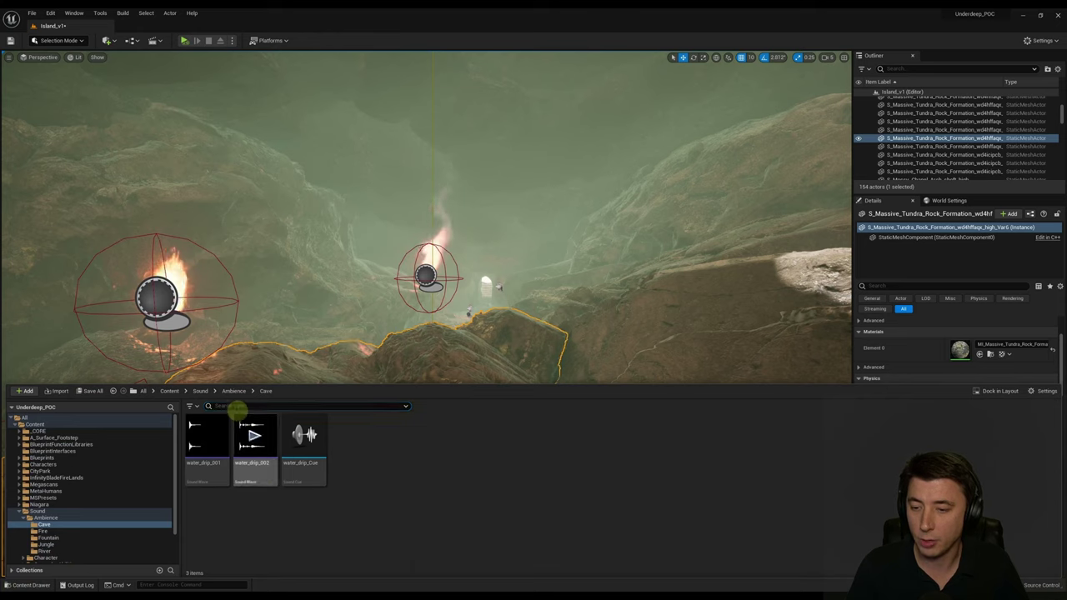
pyautogui.click(200, 391)
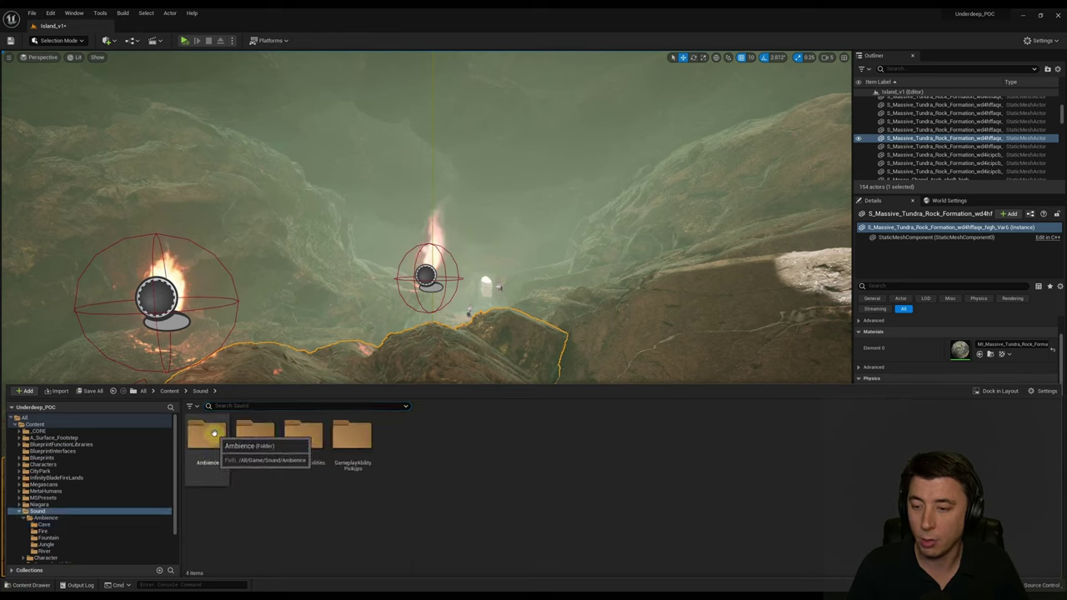
pyautogui.doubleClick(259, 442)
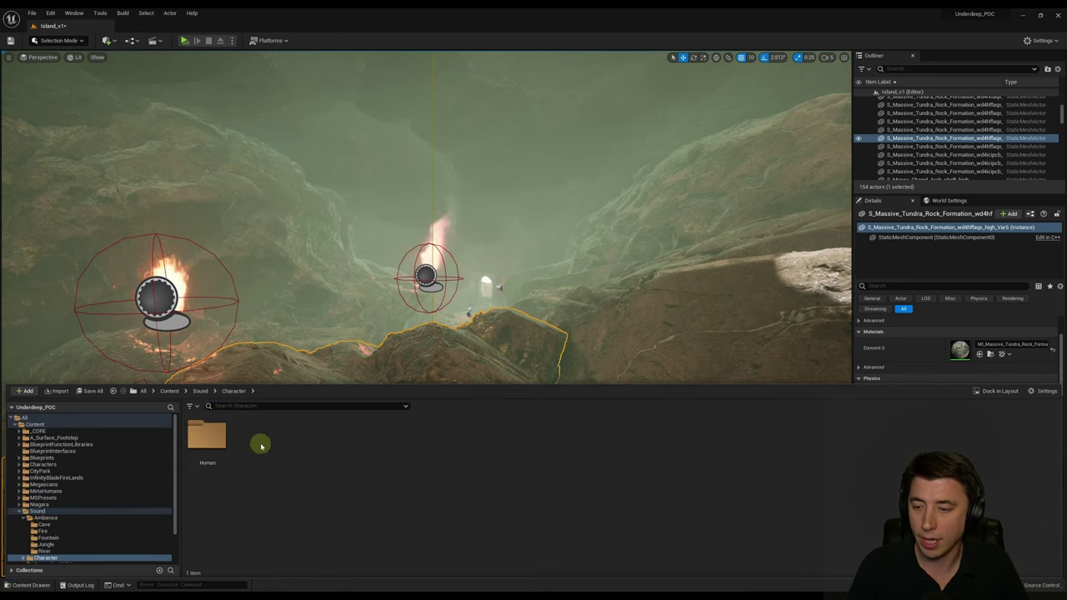
pyautogui.doubleClick(208, 435)
pyautogui.click(215, 450)
pyautogui.doubleClick(215, 450)
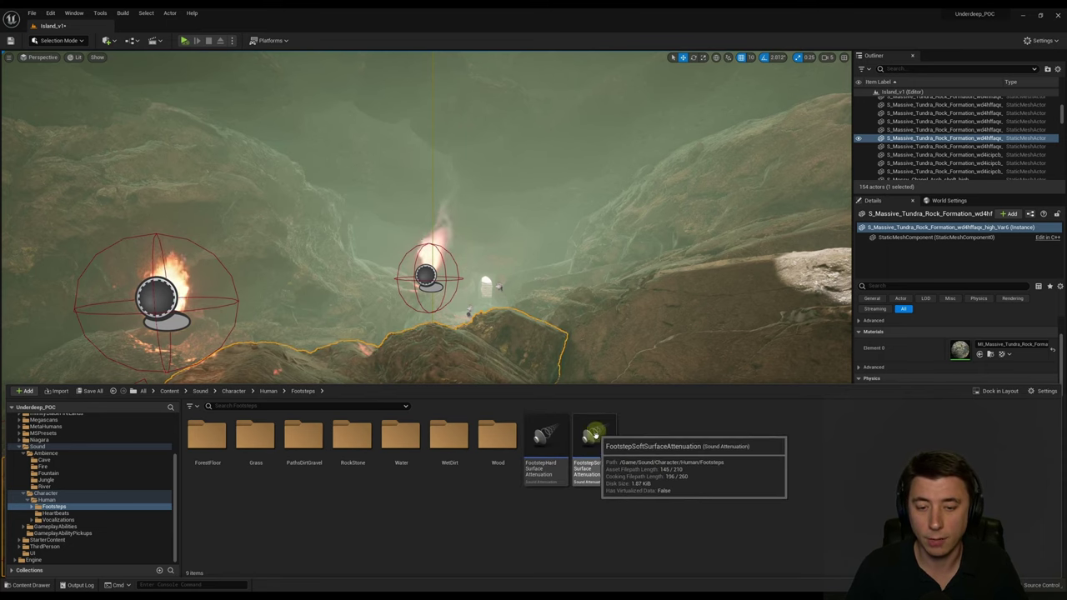
pyautogui.doubleClick(550, 441)
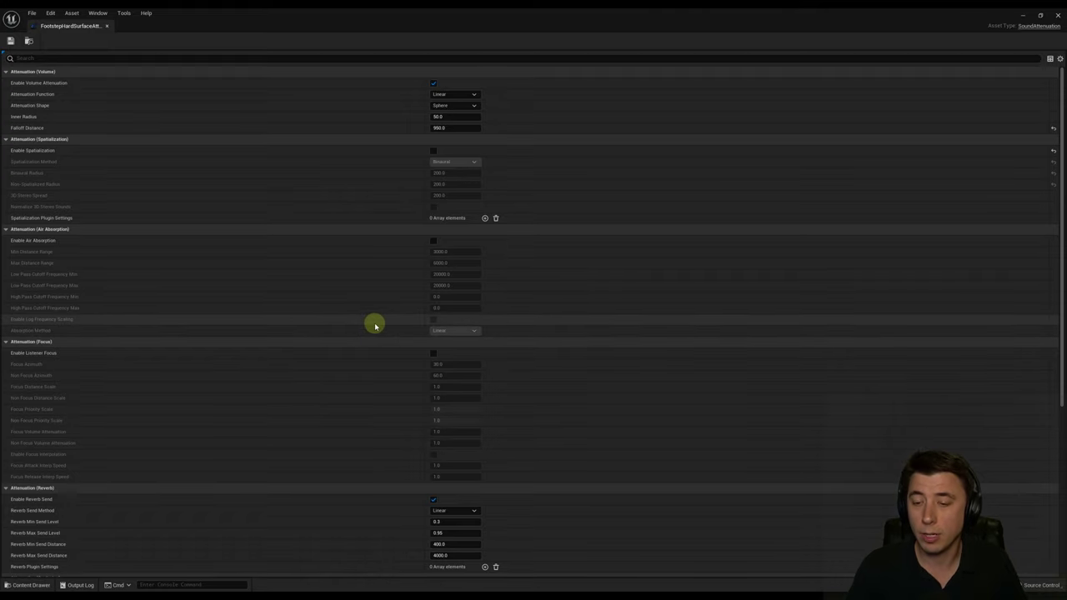
pyautogui.scroll(-8, 261, 302)
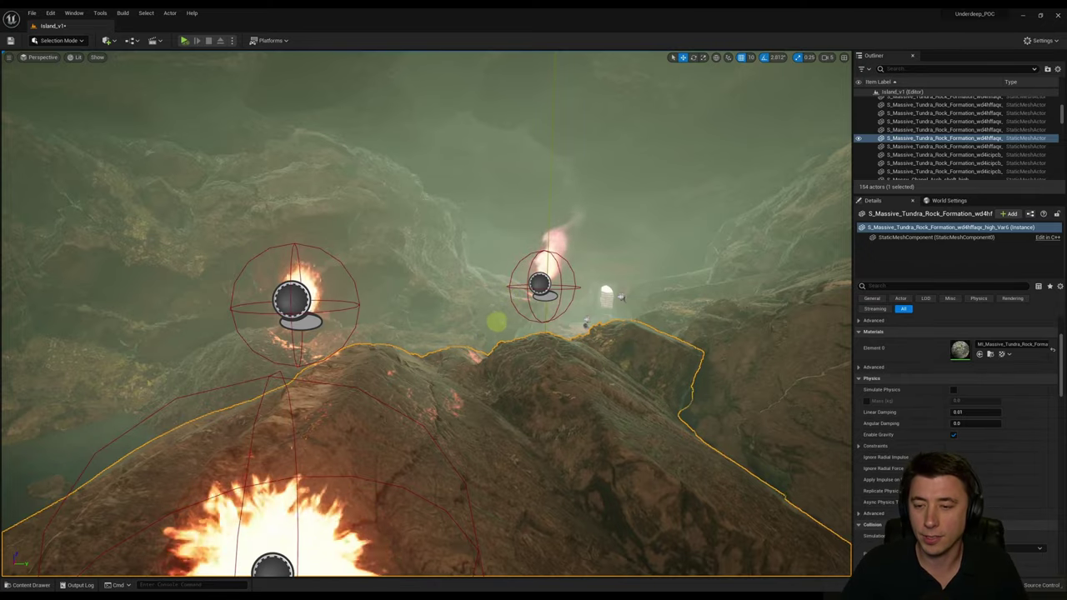
# - Playtest the level from the boulder at the cave's surface entrance, dropping inside and running around to hear the reverb change
pyautogui.press('f')
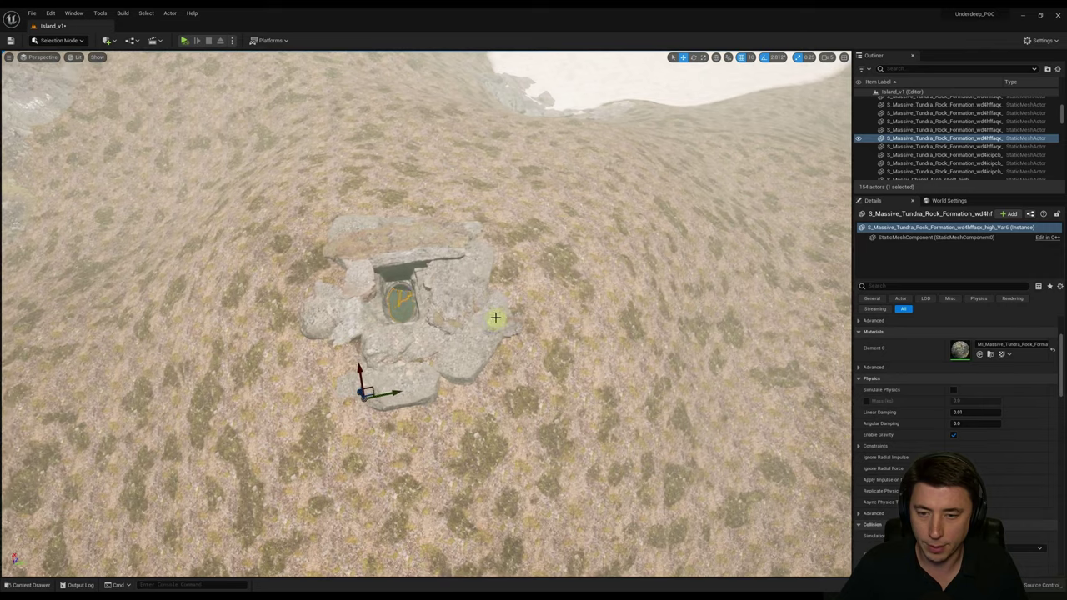
pyautogui.rightClick(414, 337)
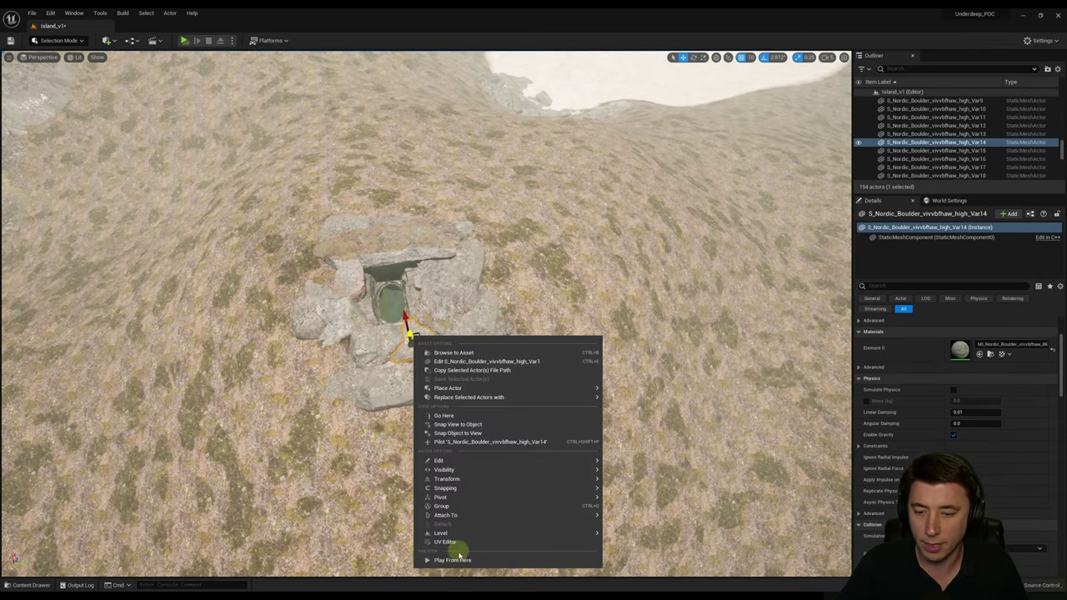
pyautogui.click(454, 558)
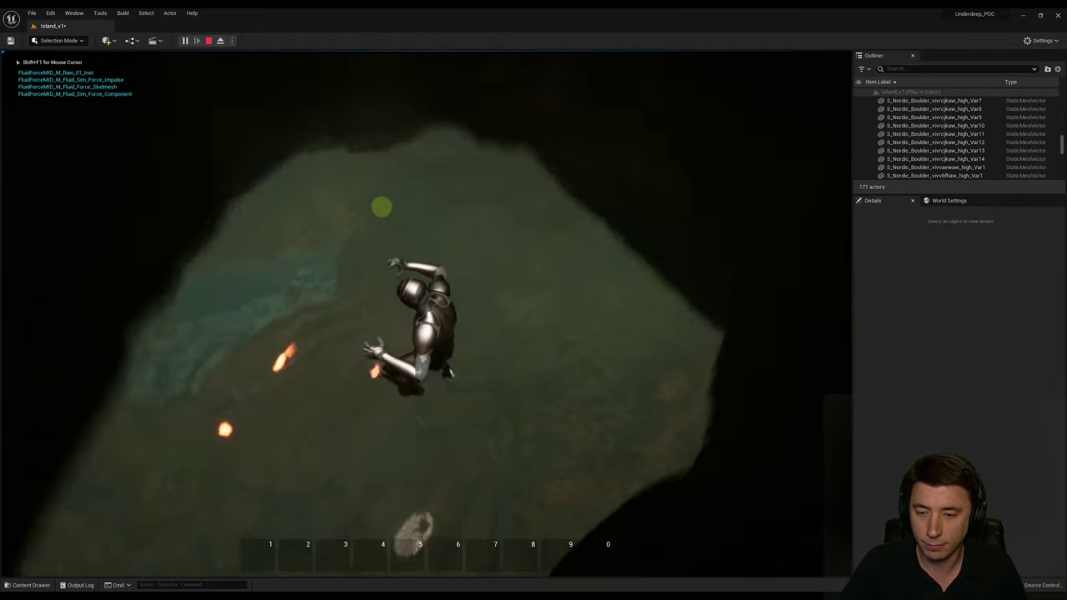
pyautogui.press('w')
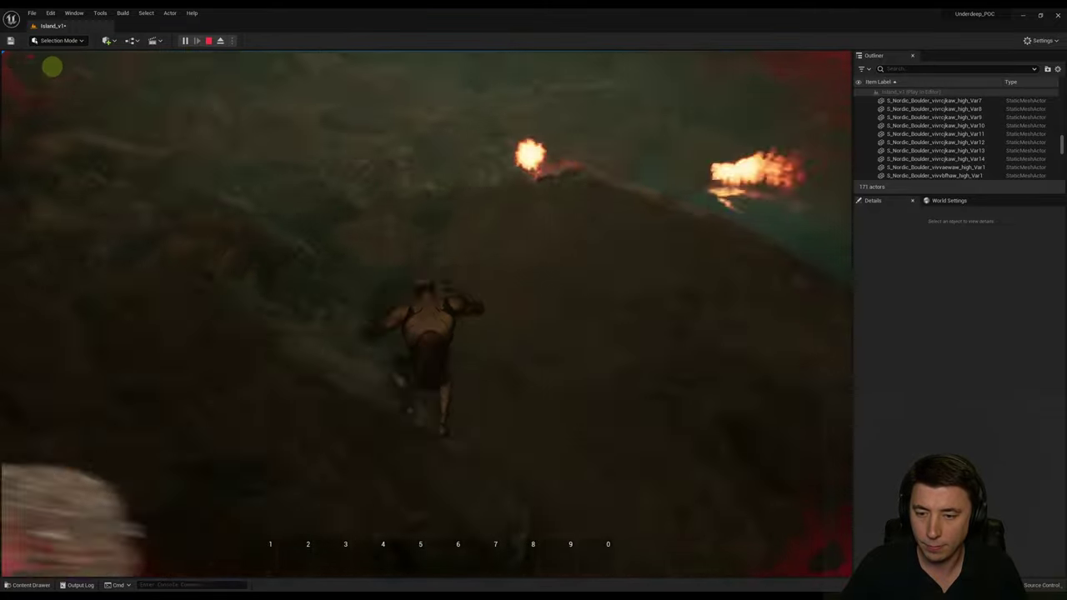
pyautogui.press('w')
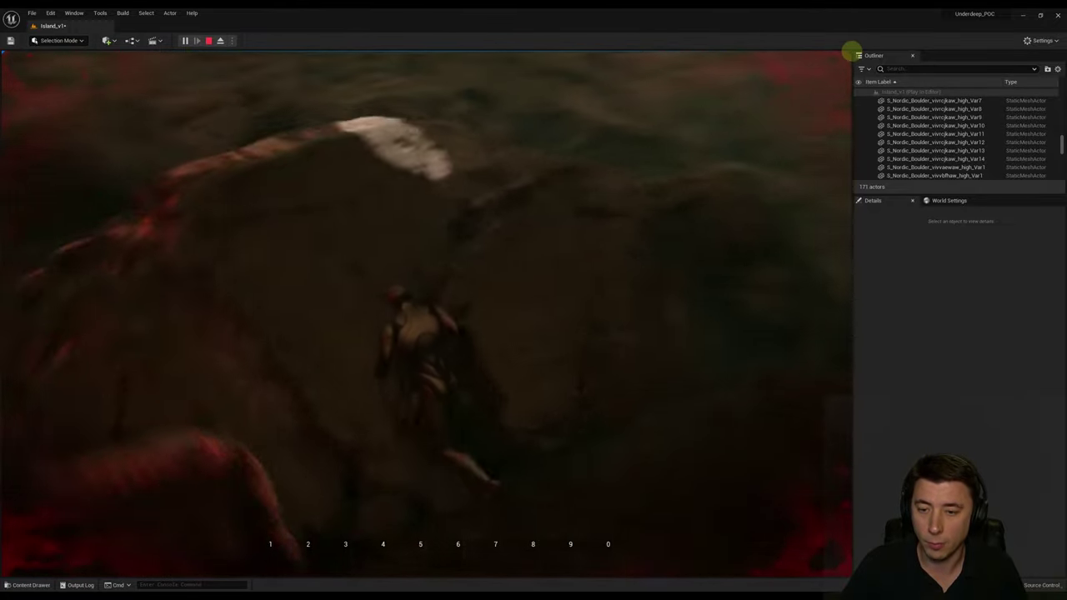
pyautogui.press('w')
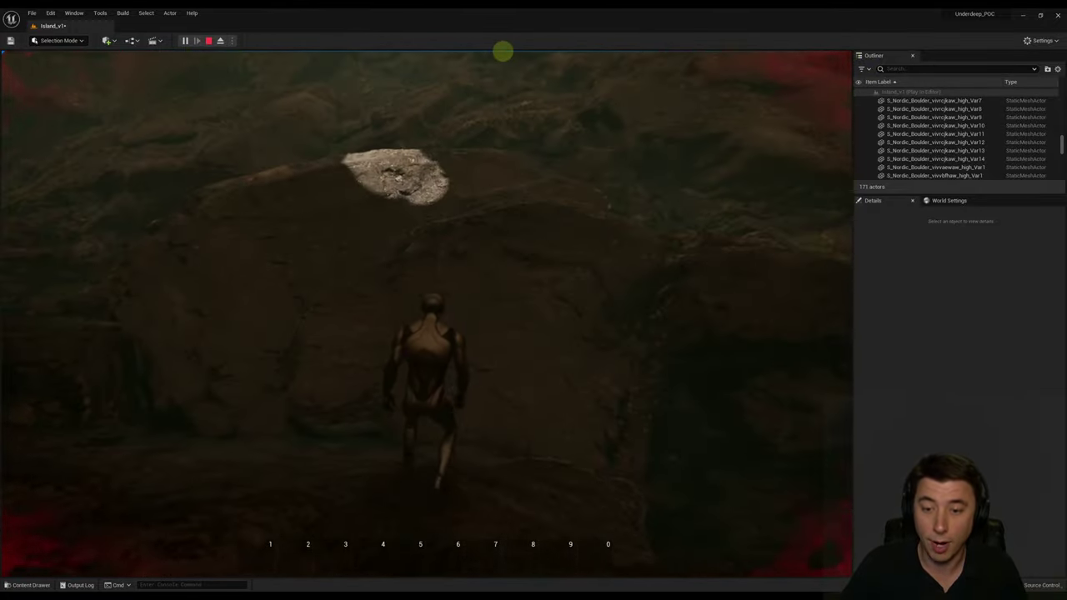
pyautogui.press('w')
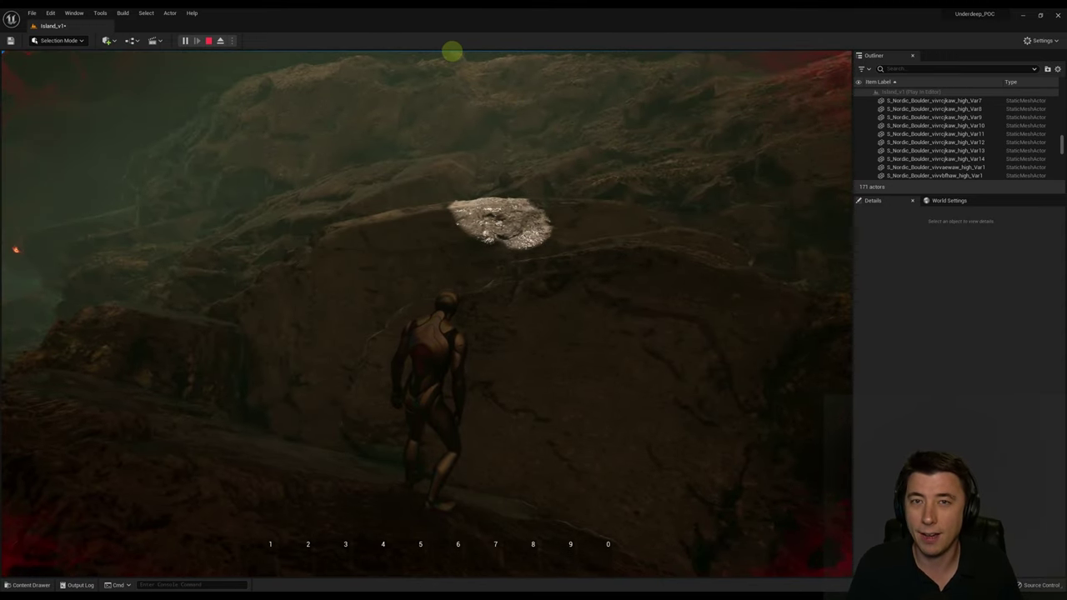
pyautogui.press('w')
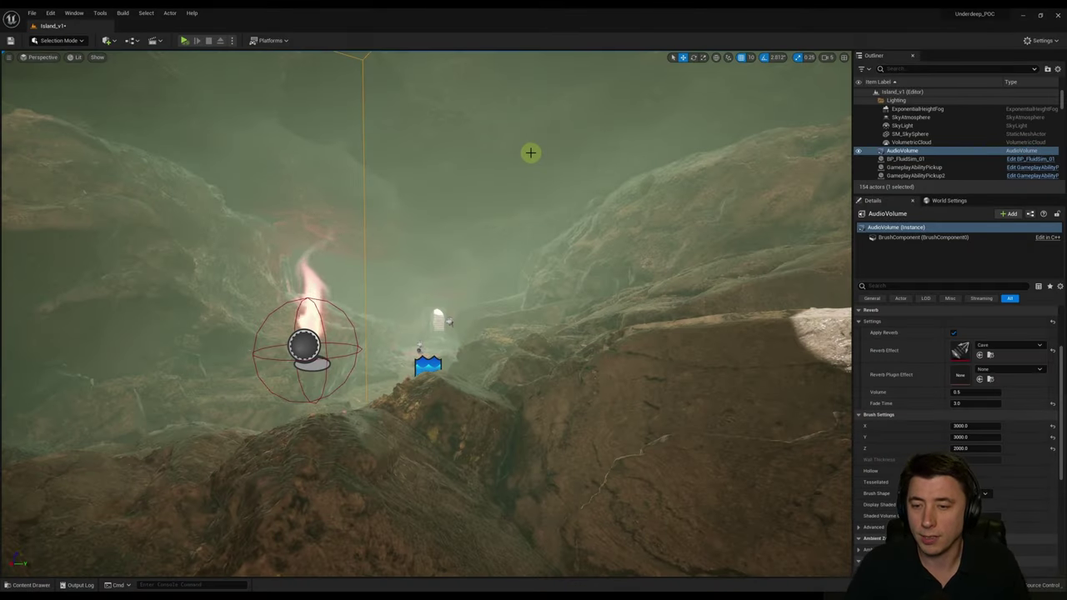
# - Add a second Audio Volume to the level inside the cave
pyautogui.moveTo(530, 152); pyautogui.dragTo(514, 147, button='right')
pyautogui.moveTo(421, 167); pyautogui.dragTo(534, 95, button='right')
pyautogui.moveTo(513, 147); pyautogui.dragTo(513, 146, button='right')
pyautogui.moveTo(397, 154); pyautogui.dragTo(398, 154, button='right')
pyautogui.click(109, 40)
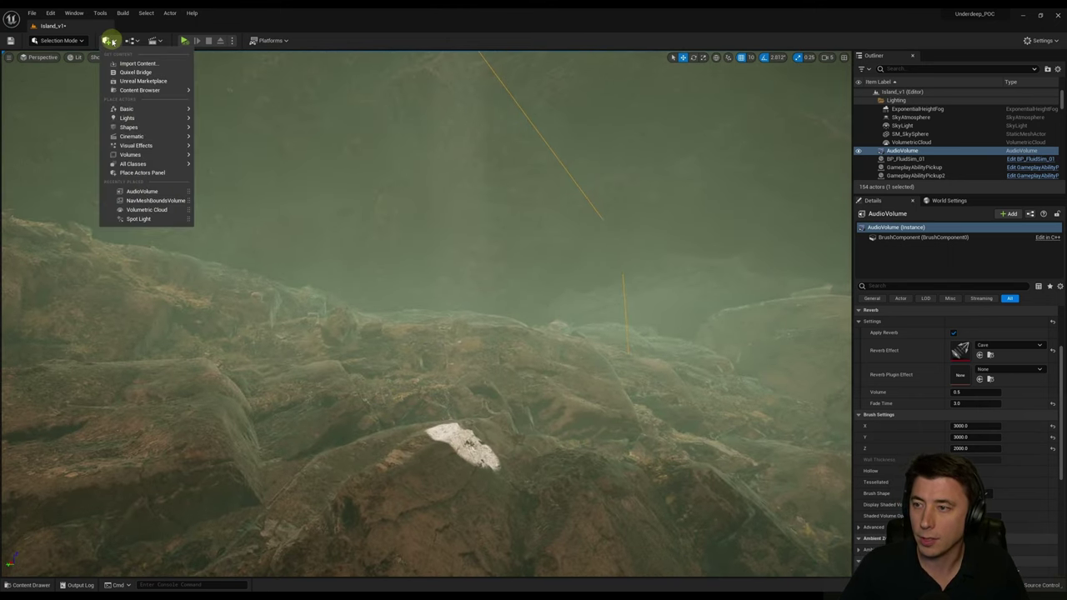
pyautogui.write('audio')
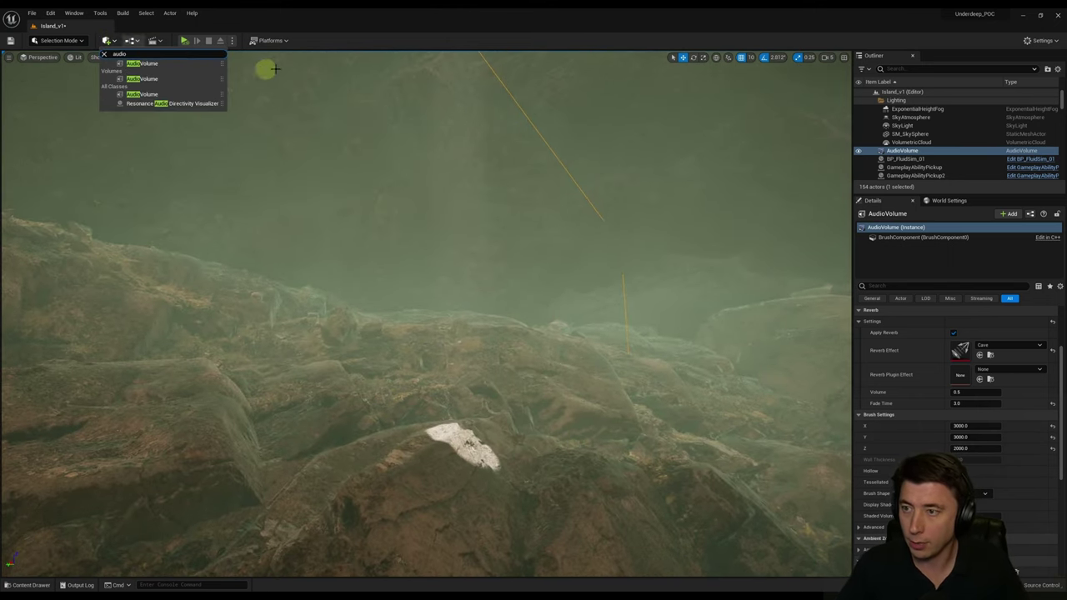
pyautogui.click(143, 64)
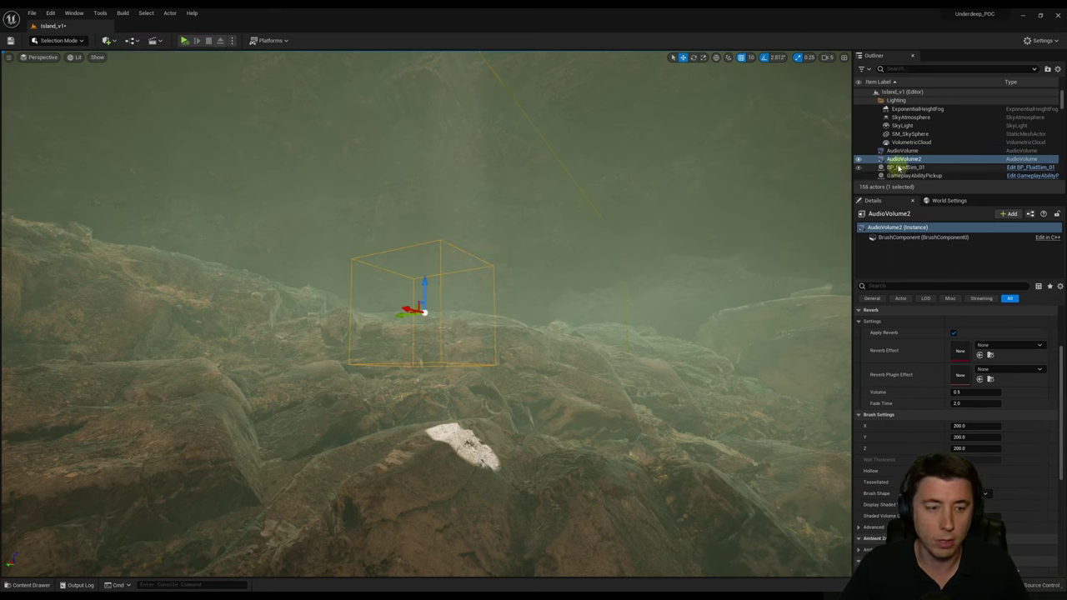
# - Assign the Cave reverb effect to the second audio volume and set its fade time to 3.0
pyautogui.scroll(2, 958, 389)
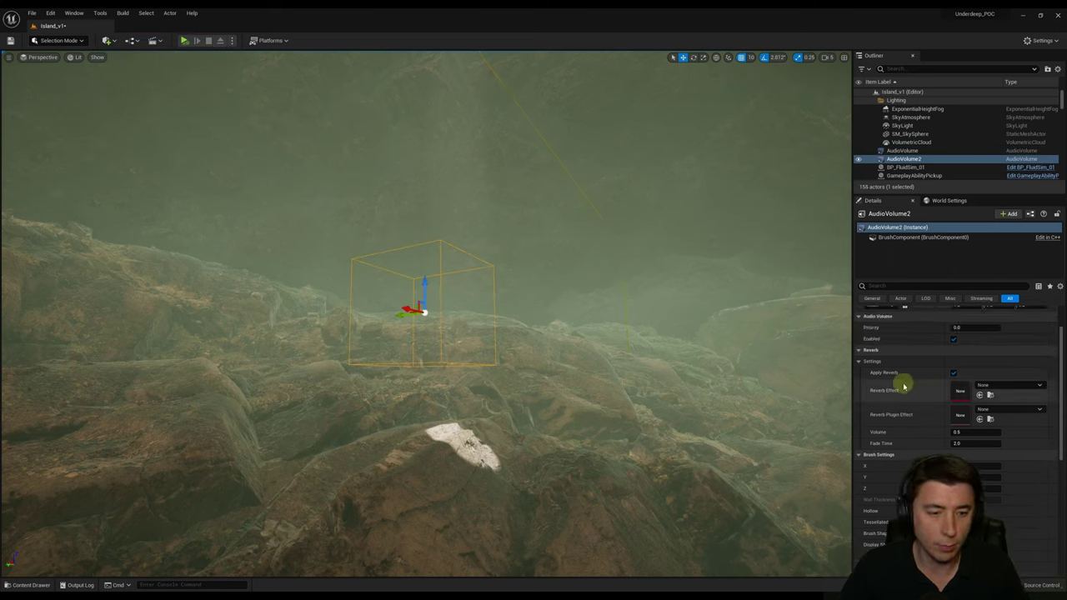
pyautogui.scroll(-2, 950, 388)
pyautogui.click(977, 359)
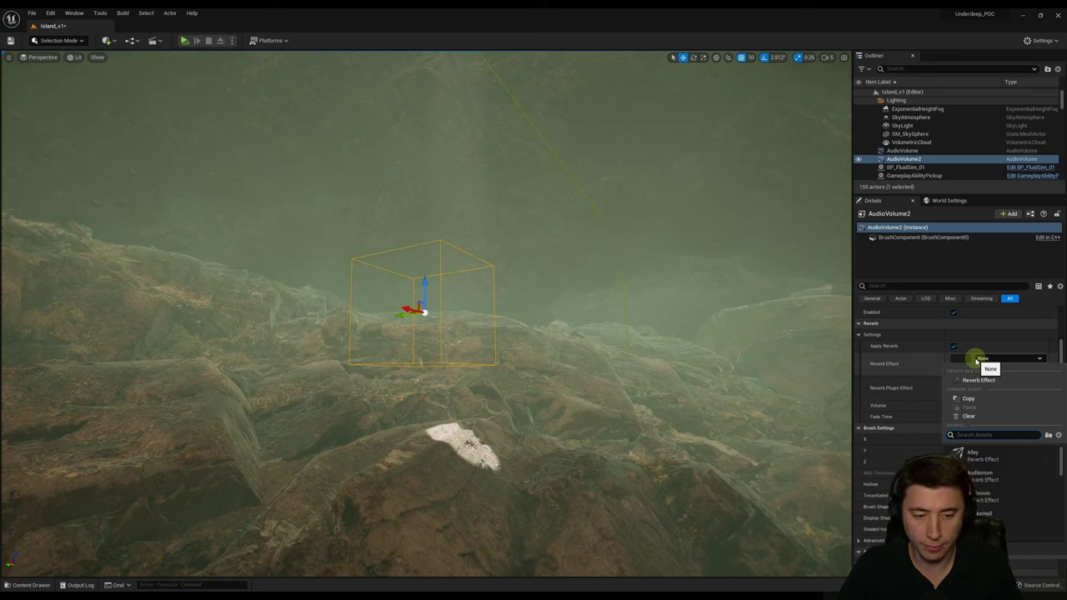
pyautogui.click(975, 456)
pyautogui.click(987, 418)
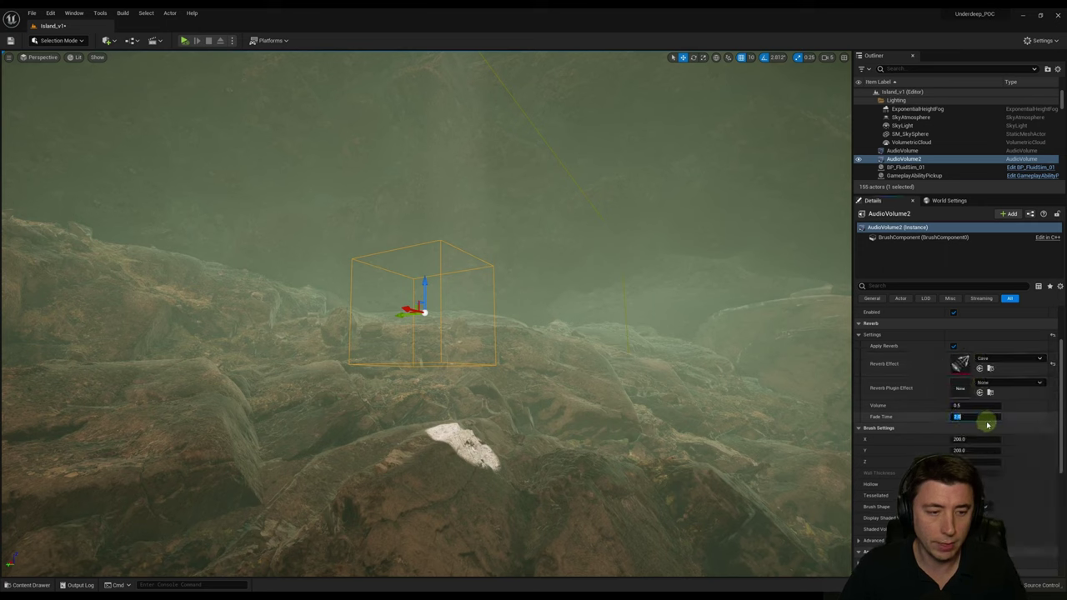
pyautogui.press('Tab')
# - Change the second audio volume's brush shape to a sphere and raise the volume toward the cave's ceiling opening
pyautogui.scroll(-6, 965, 408)
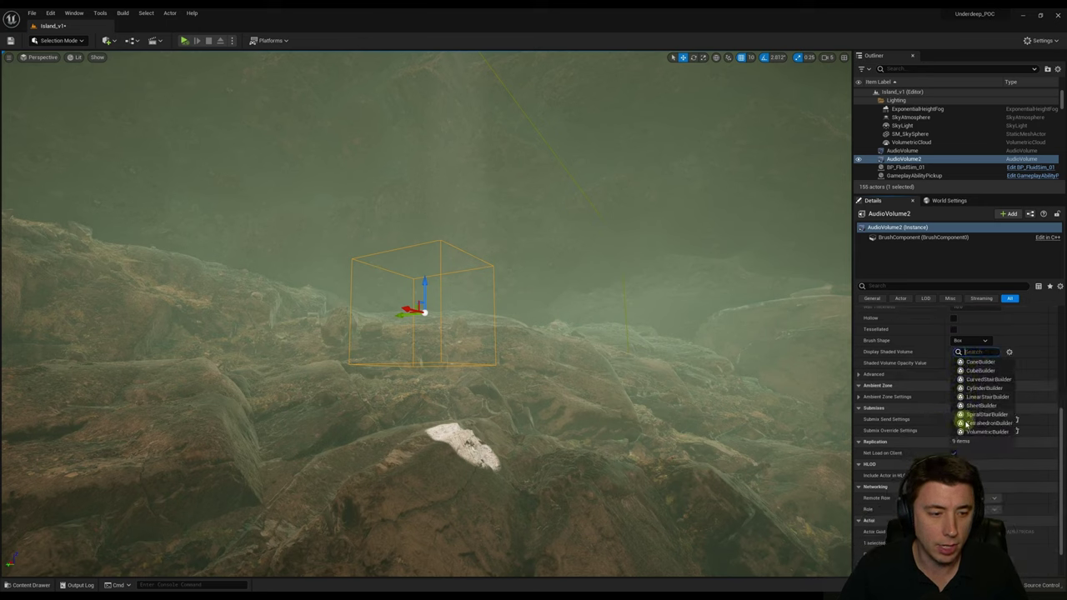
pyautogui.click(986, 423)
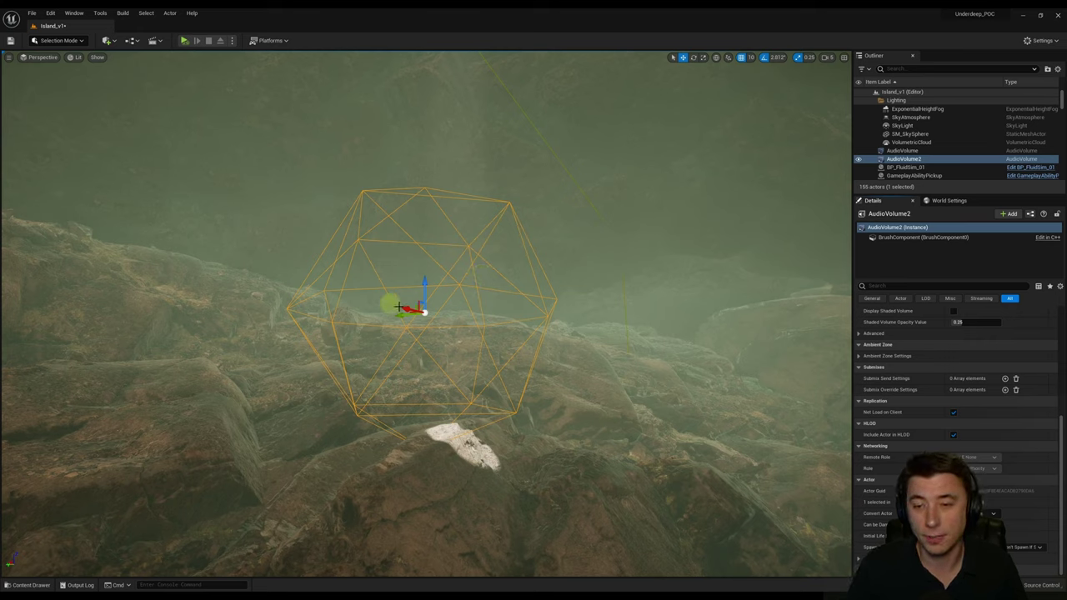
pyautogui.moveTo(425, 285); pyautogui.dragTo(413, 117)
pyautogui.moveTo(607, 297)
pyautogui.mouseDown(button='right')
pyautogui.moveTo(602, 209)
pyautogui.moveTo(606, 299)
pyautogui.mouseUp(button='right')
pyautogui.moveTo(472, 386); pyautogui.dragTo(455, 208)
pyautogui.moveTo(610, 277); pyautogui.dragTo(504, 271, button='right')
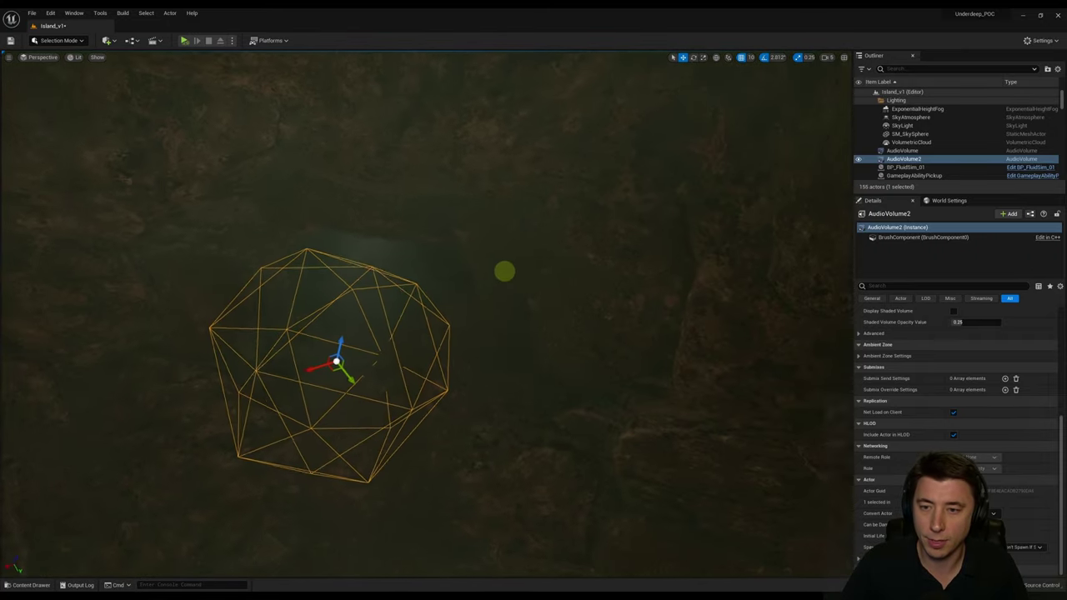
pyautogui.moveTo(504, 271); pyautogui.dragTo(497, 303)
# - Set the spherical audio volume's radius to 2000
pyautogui.scroll(4, 1042, 433)
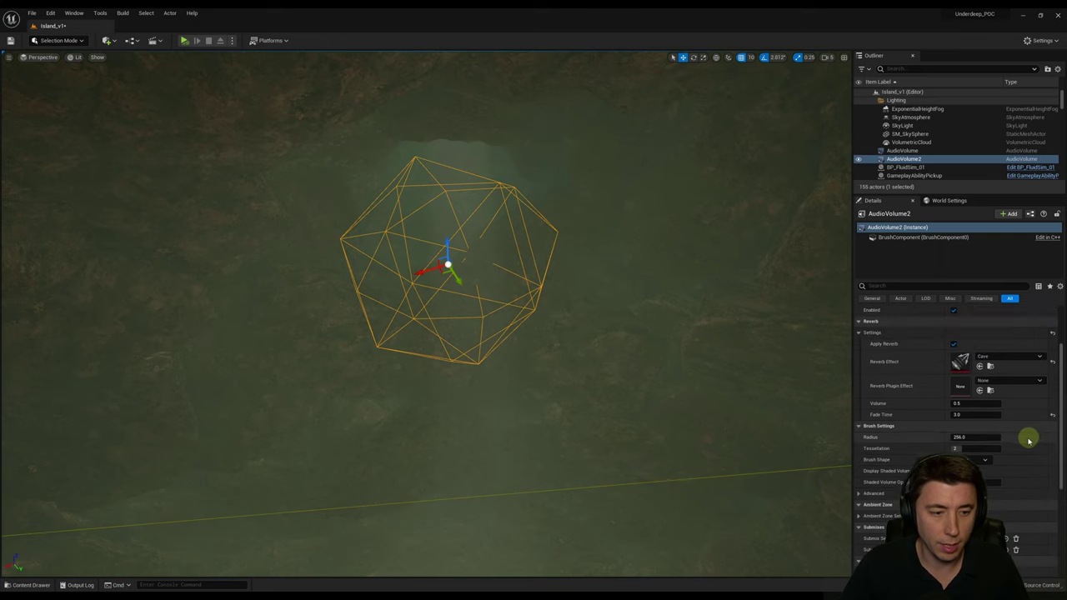
pyautogui.click(986, 442)
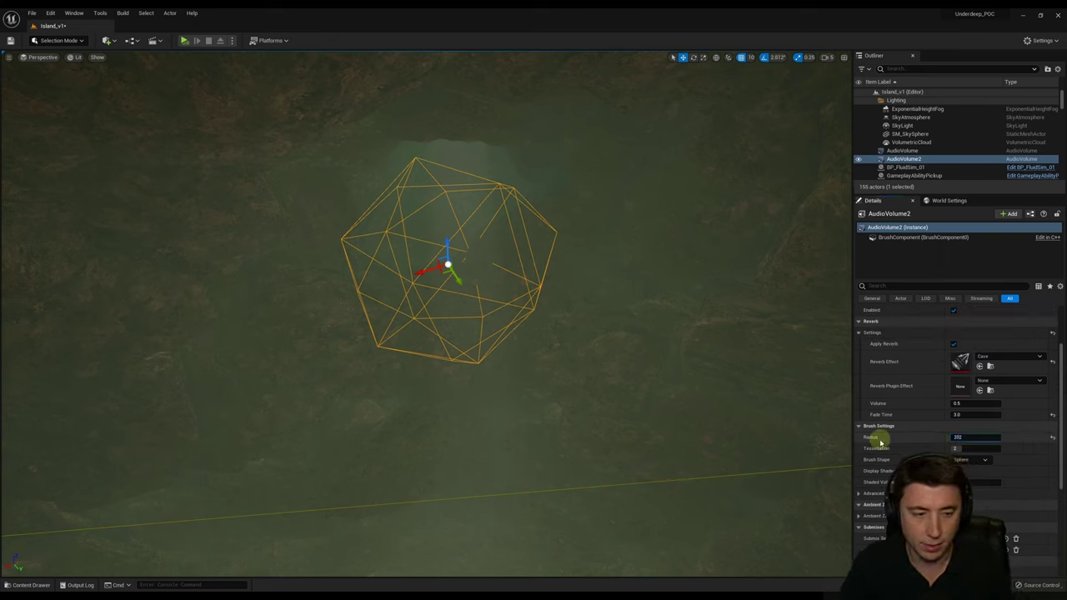
pyautogui.press('Tab')
pyautogui.moveTo(466, 358); pyautogui.dragTo(512, 325, button='right')
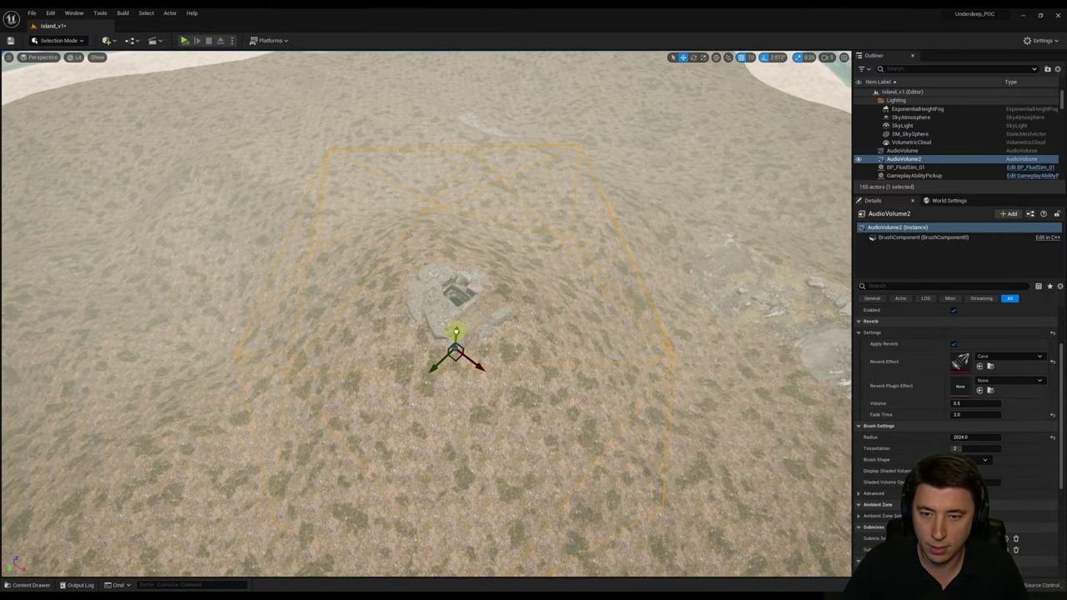
pyautogui.moveTo(442, 333); pyautogui.dragTo(502, 325, button='right')
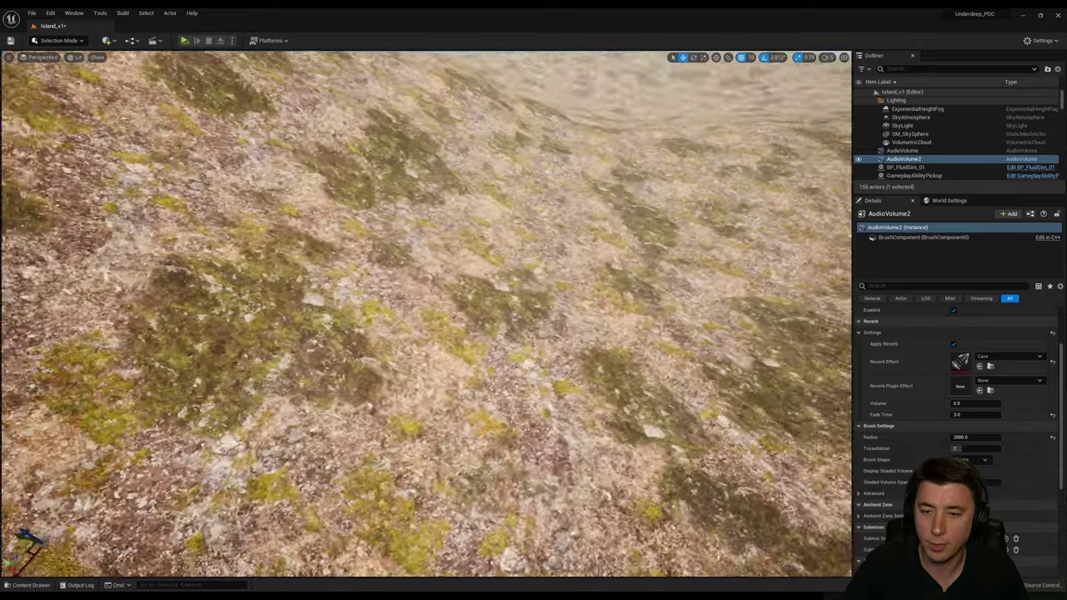
# - Inspect the overlap of the two audio volumes inside the cave and set the spherical volume's priority to 1
pyautogui.moveTo(421, 291); pyautogui.dragTo(1042, 127, button='right')
pyautogui.moveTo(437, 250); pyautogui.dragTo(450, 314, button='right')
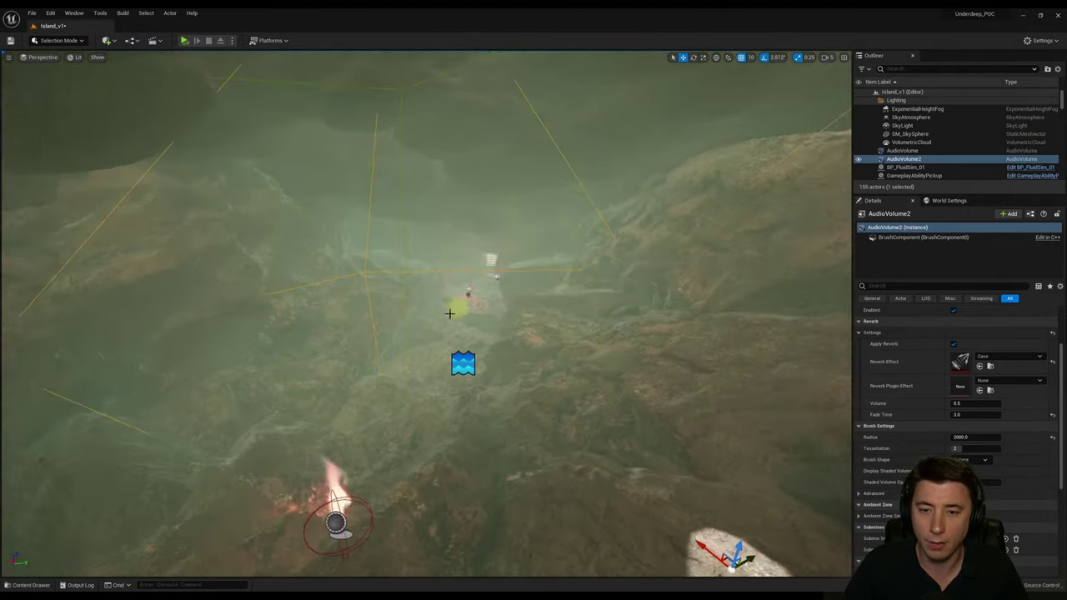
pyautogui.moveTo(578, 268); pyautogui.dragTo(440, 278, button='right')
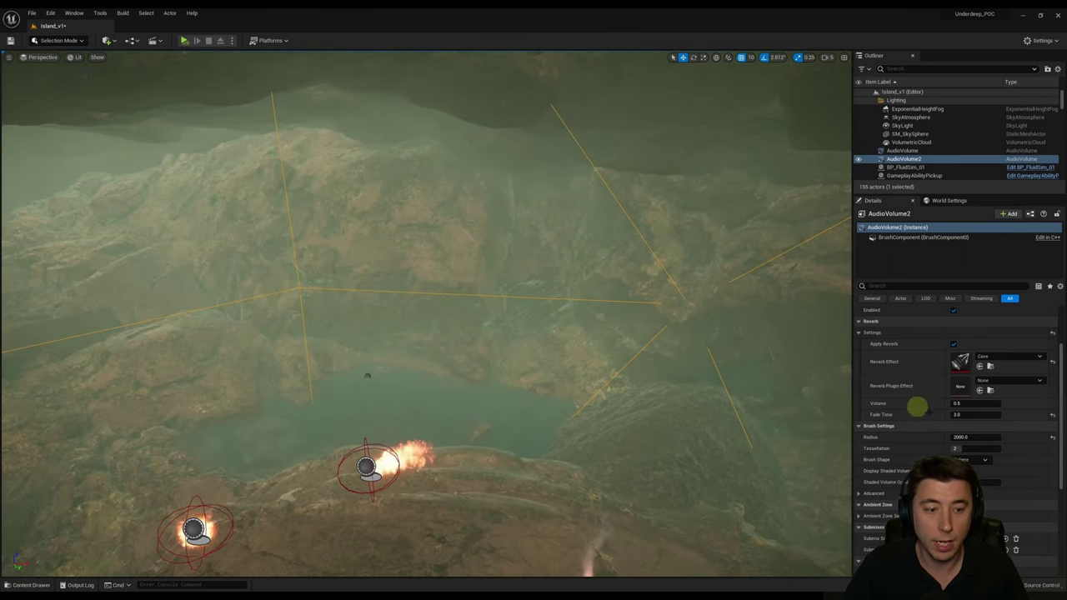
pyautogui.scroll(2, 916, 406)
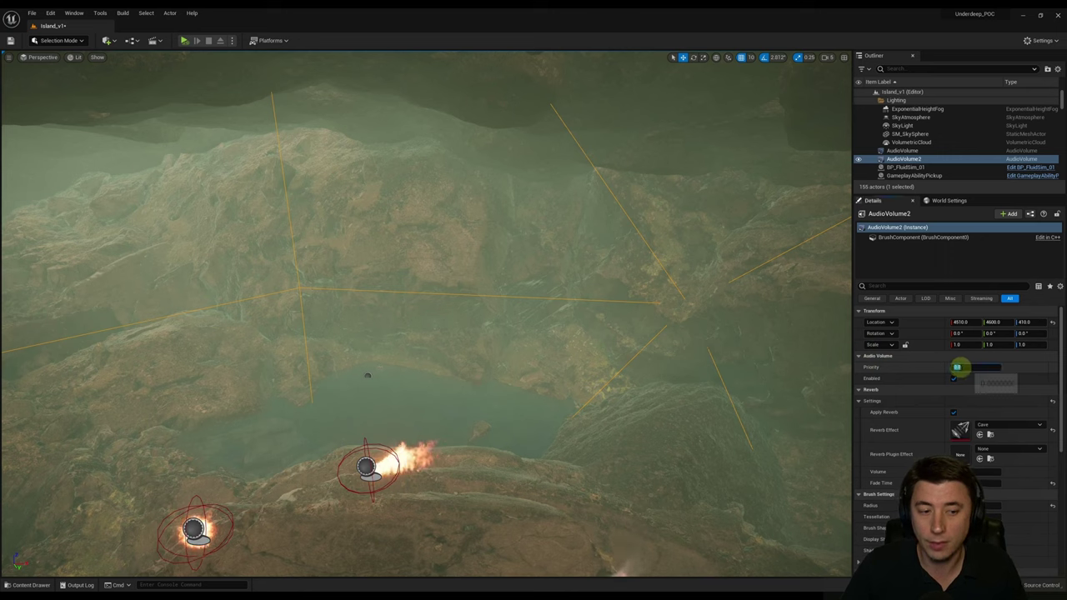
pyautogui.write('1')
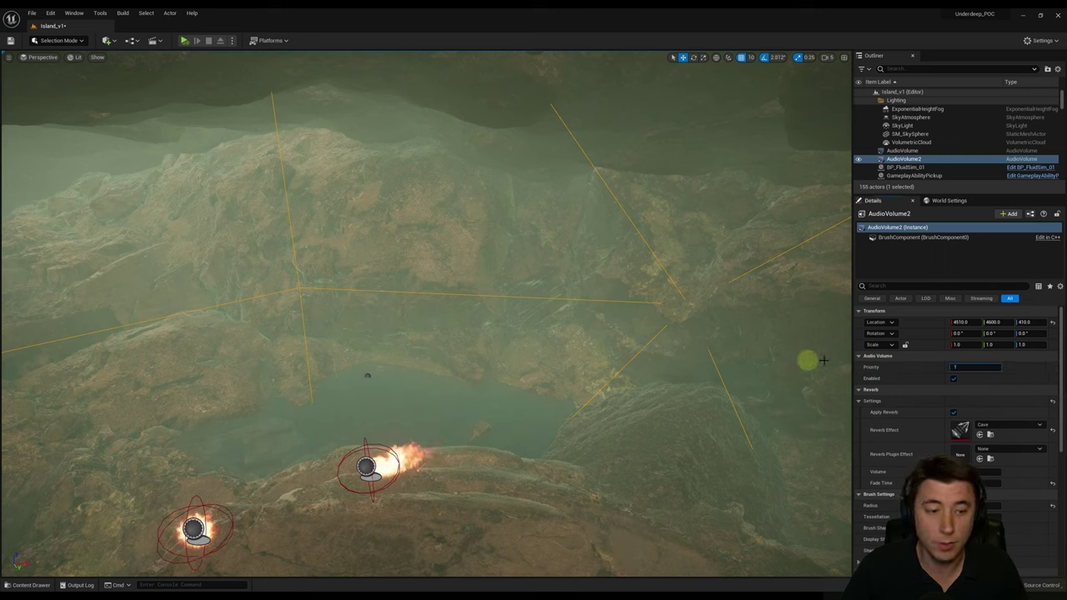